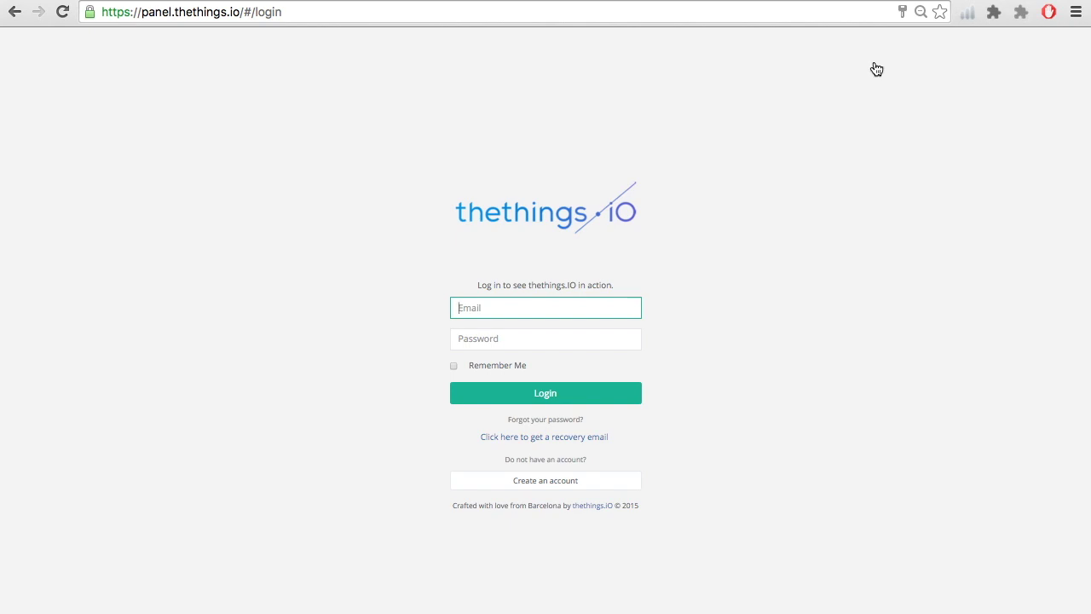
Log in to the panel with the account e-mail and the account password.
type("iri")
key("Down")
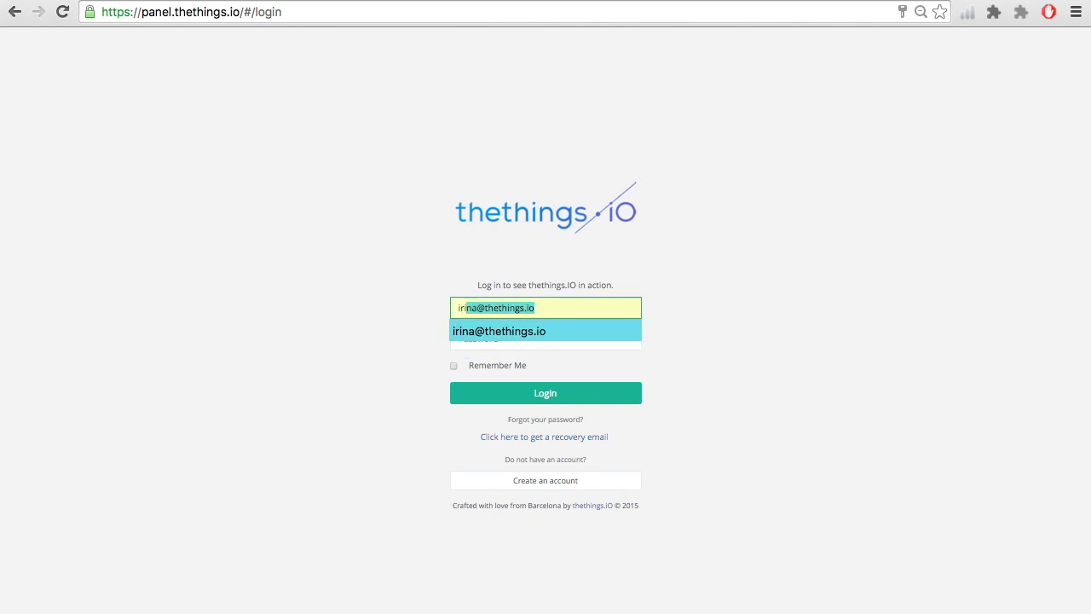
key("Return")
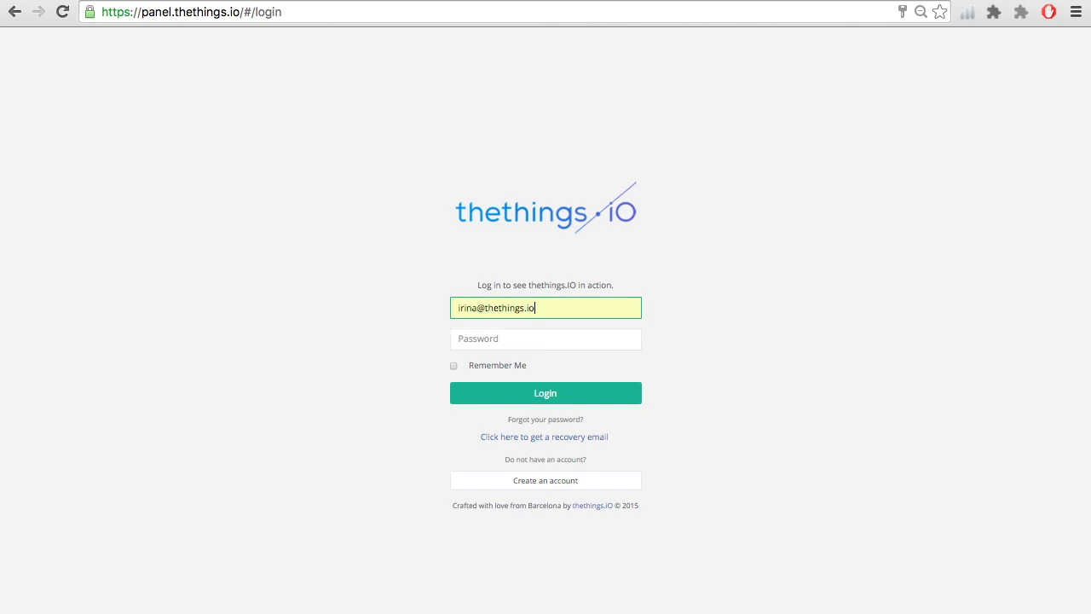
key("Tab")
type("•")
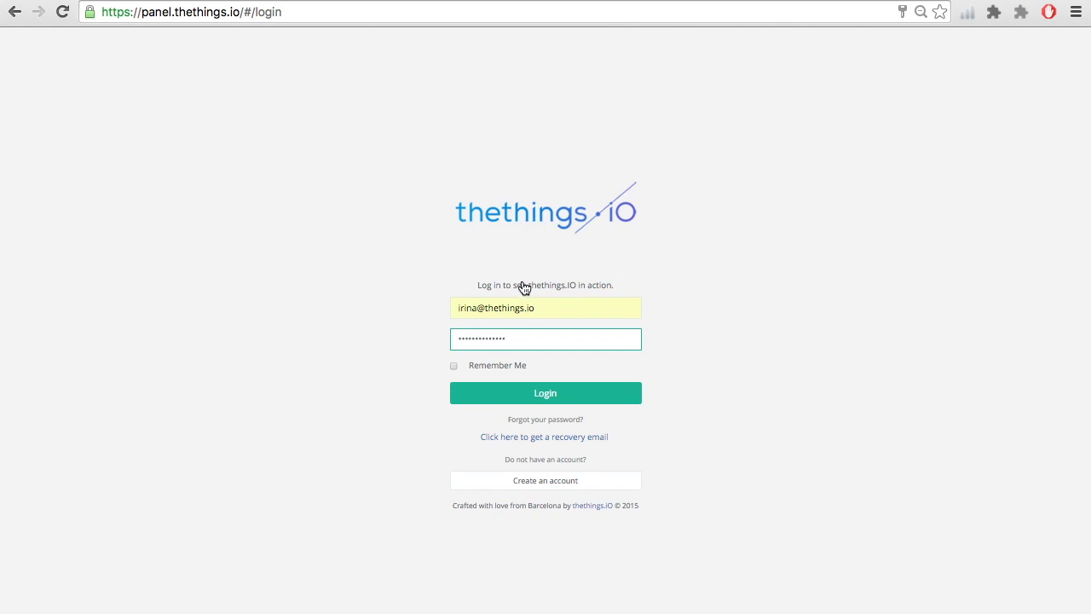
left_click(513, 396)
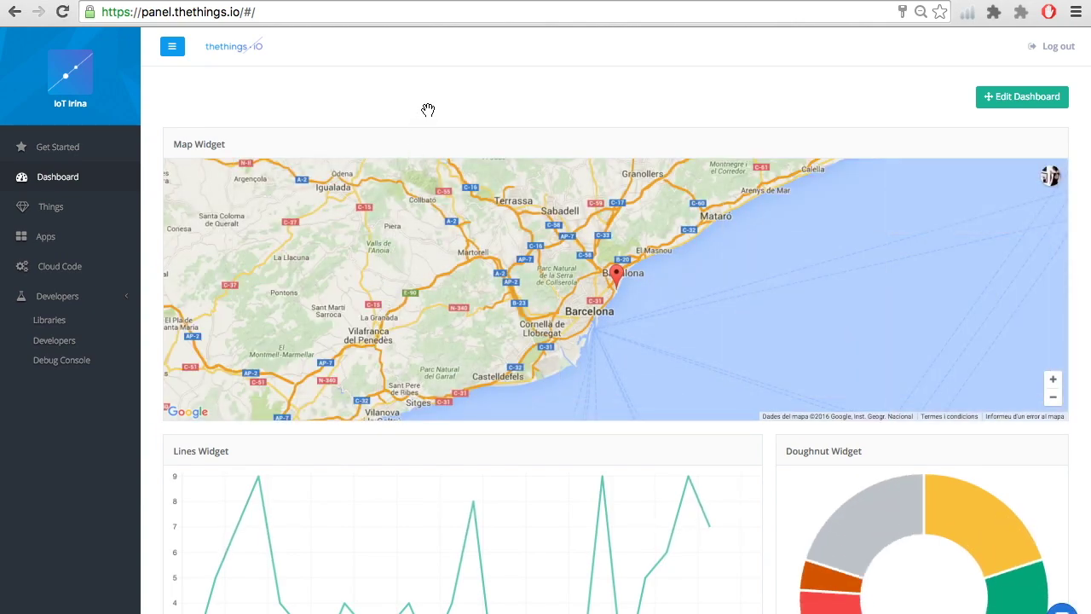
Open the details of the thing My thermostat from the Thermostat product.
left_click(59, 208)
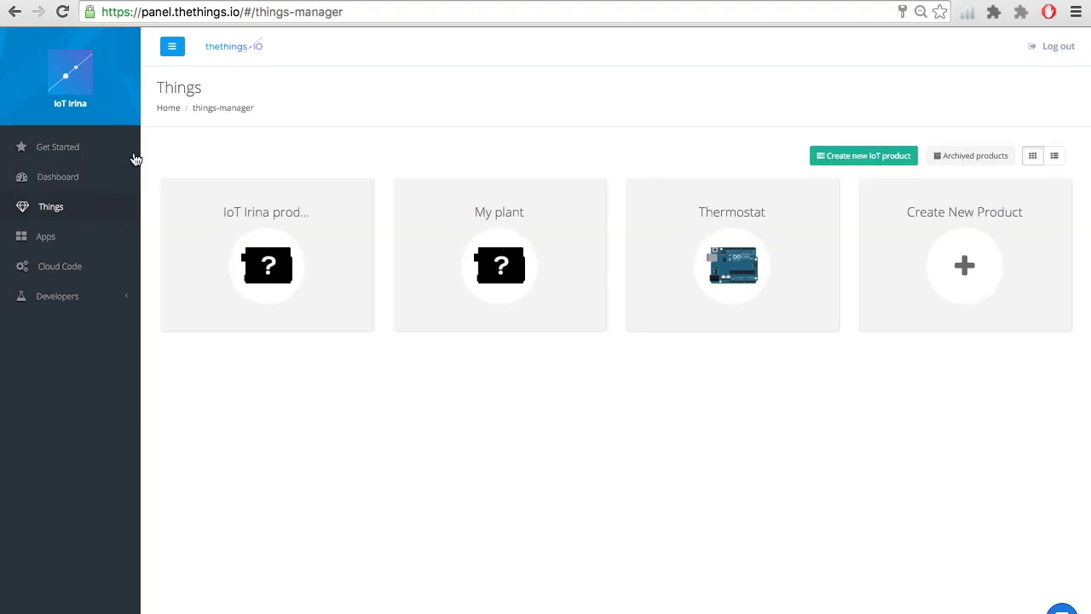
left_click(703, 264)
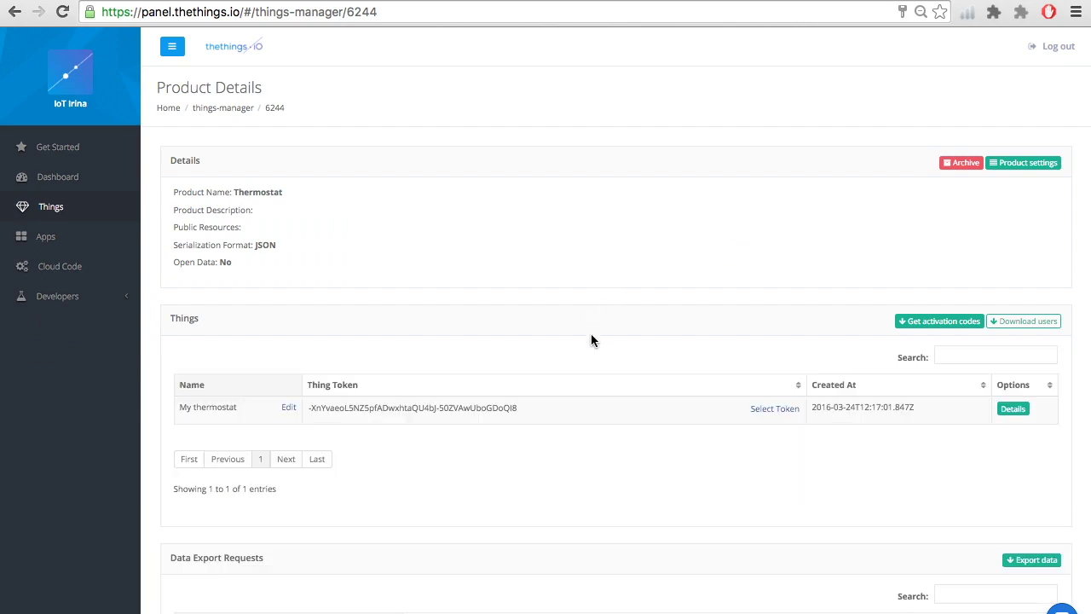
scroll(593, 341, "down", 1)
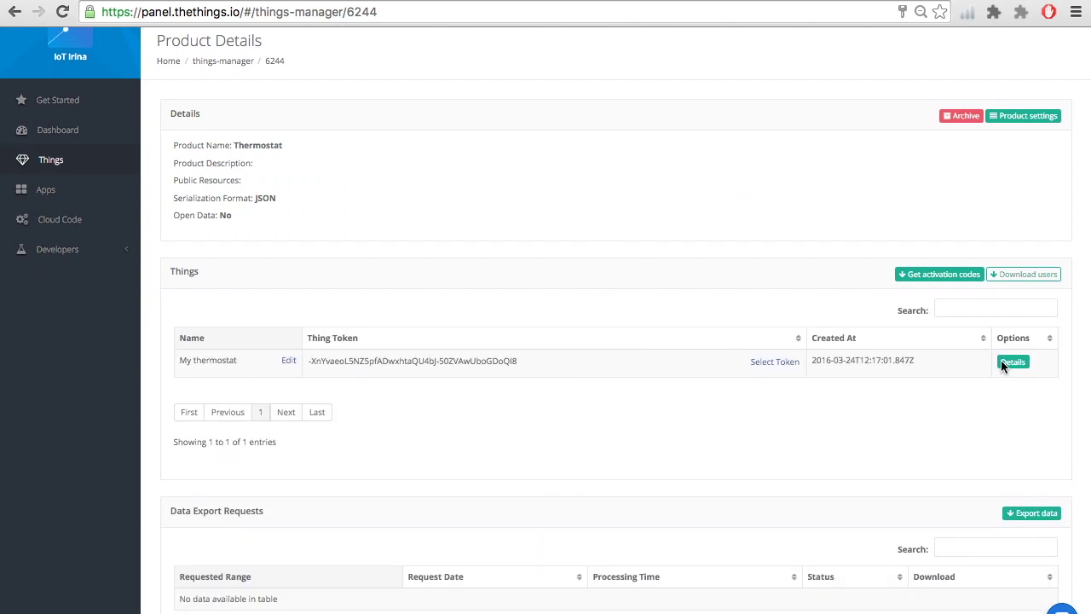
left_click(1008, 362)
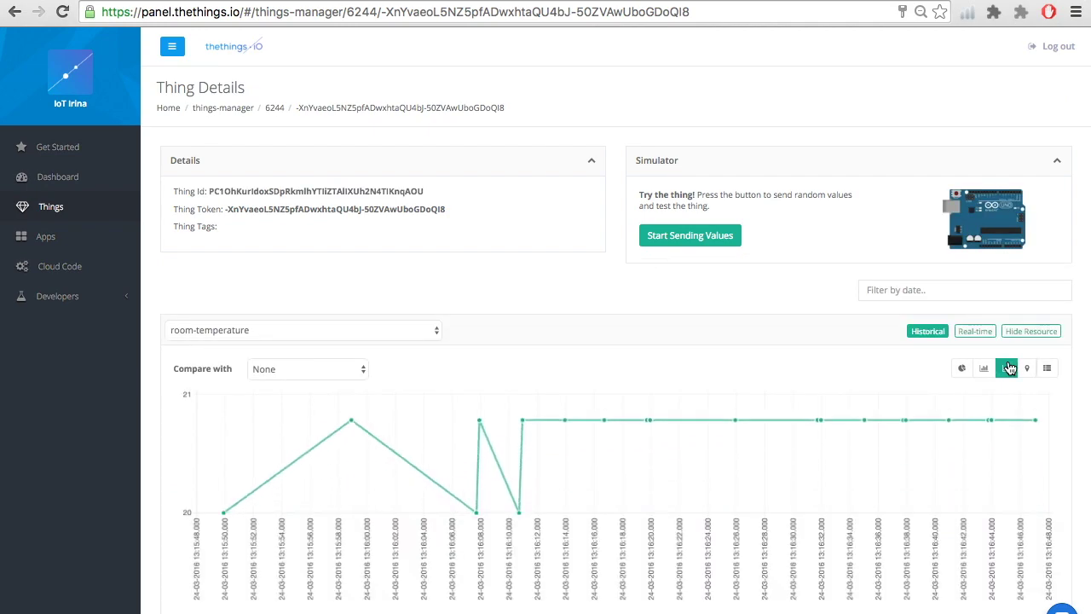
Examine the room-temperature history chart and the list of resources available for the thermostat.
scroll(836, 341, "down", 1)
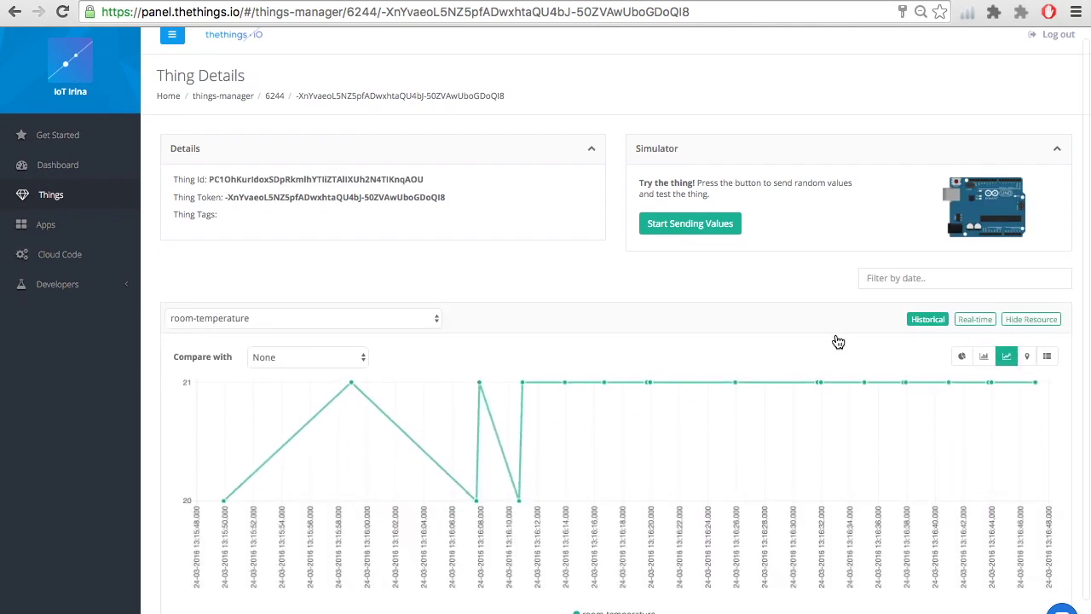
scroll(838, 341, "up", 1)
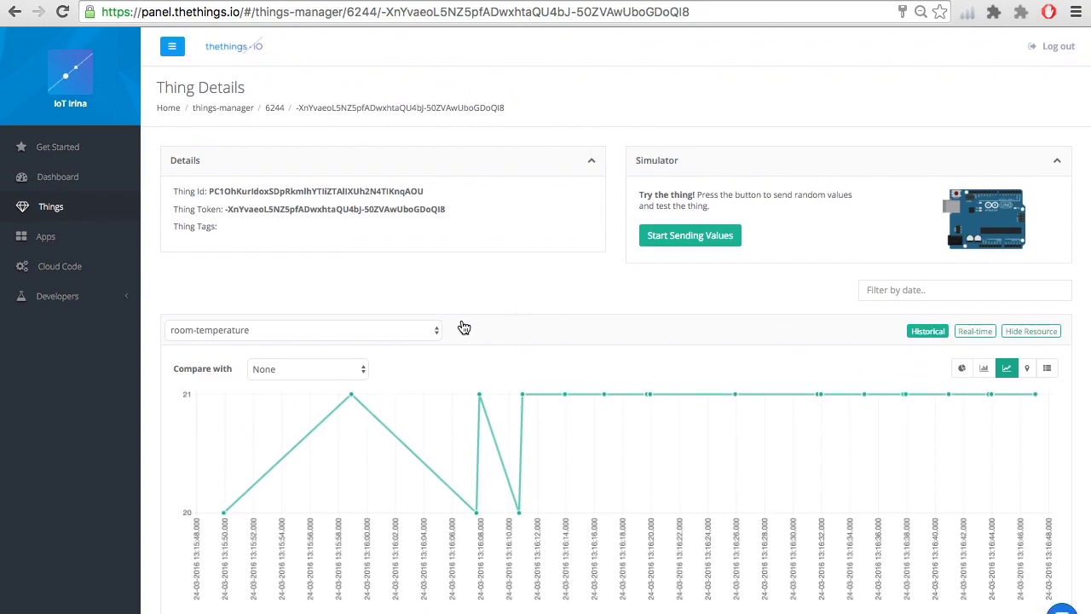
left_click(433, 339)
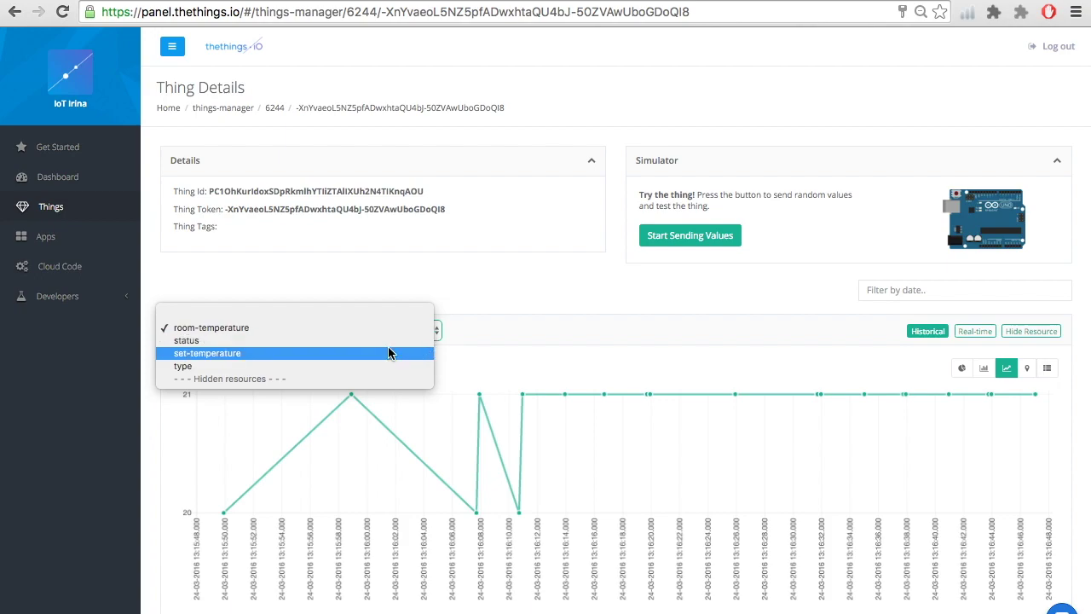
left_click(515, 327)
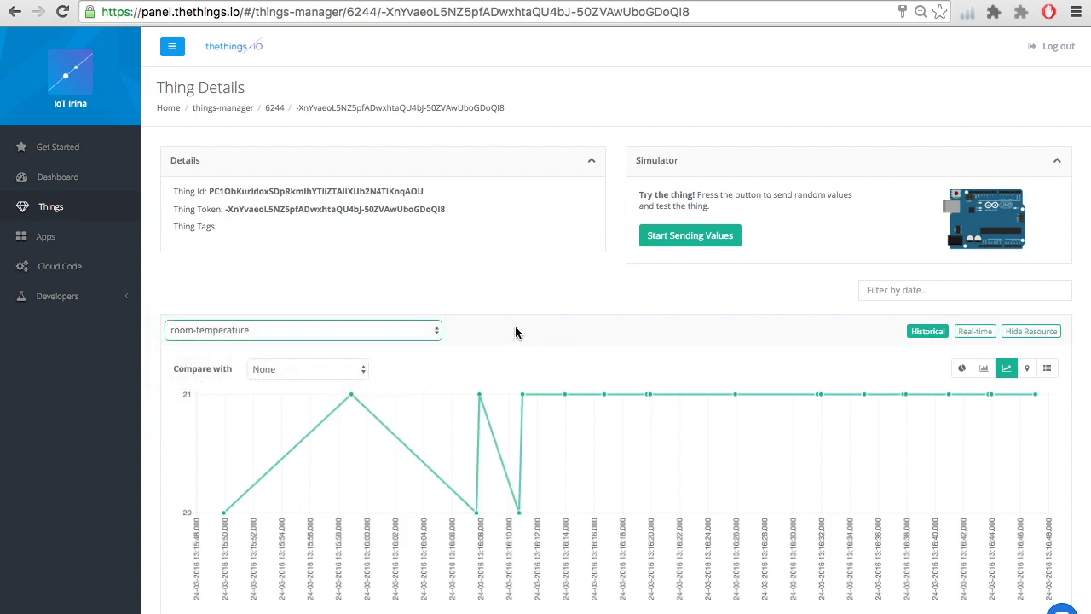
Remove all existing widgets from the dashboard, including map, lines, doughnut, bars and logs, and save the dashboard.
left_click(94, 186)
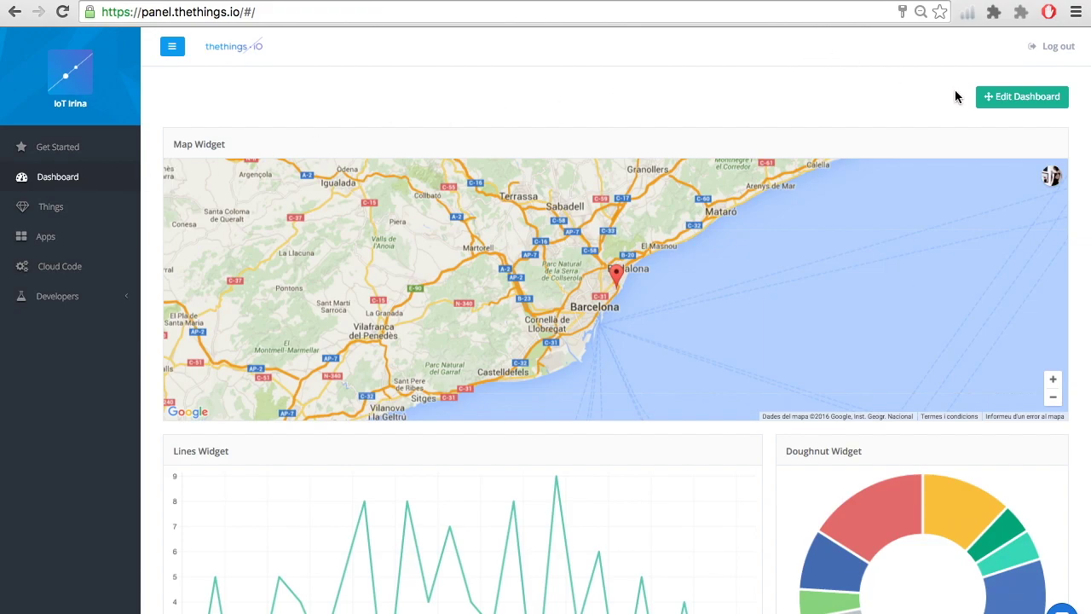
left_click(1015, 106)
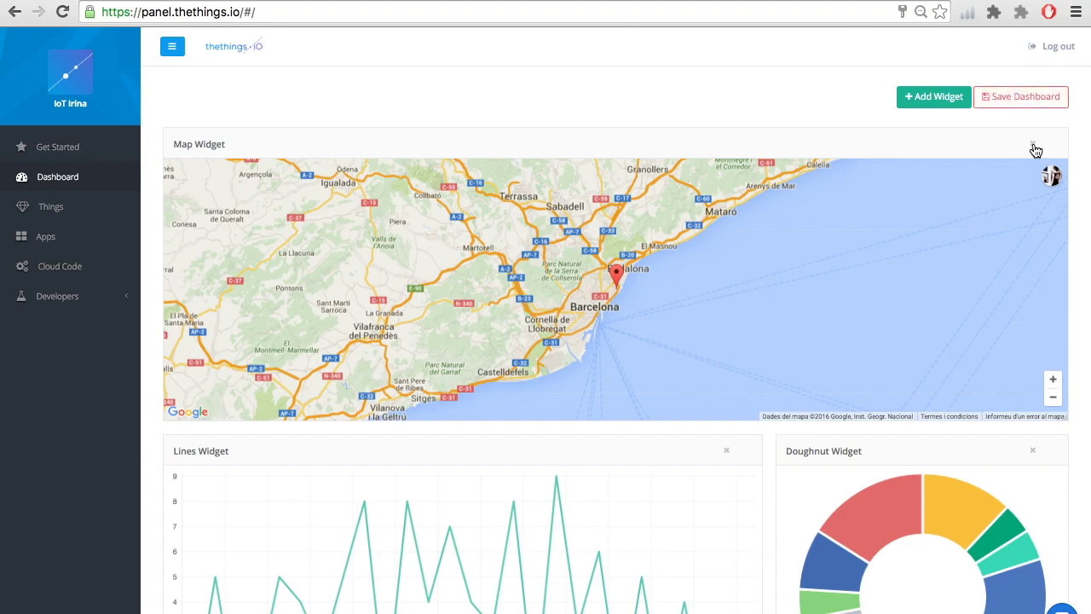
left_click(1032, 144)
left_click(1033, 145)
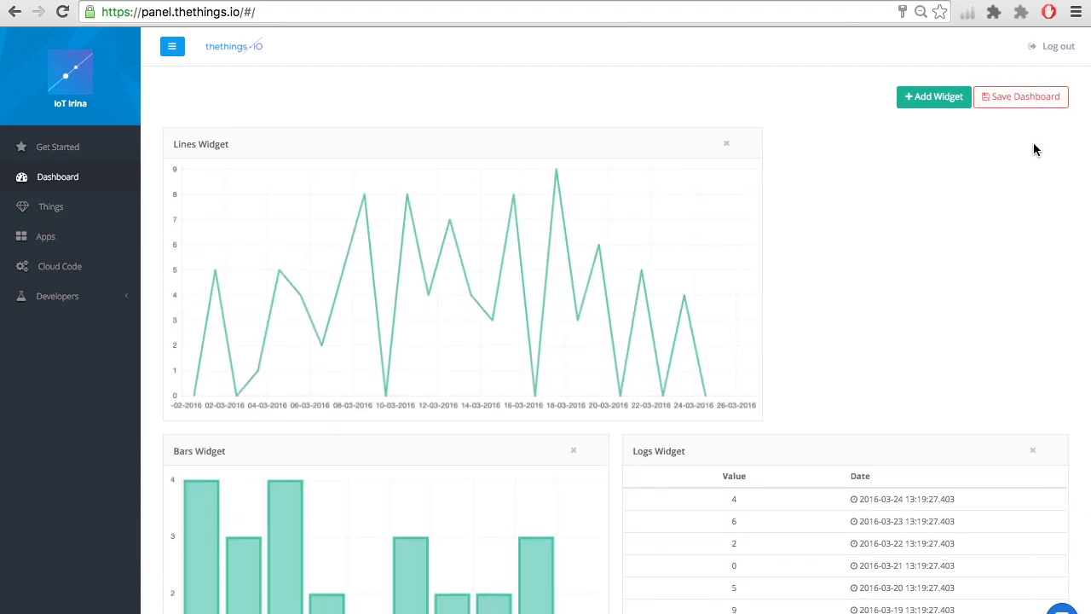
left_click(726, 147)
left_click(573, 147)
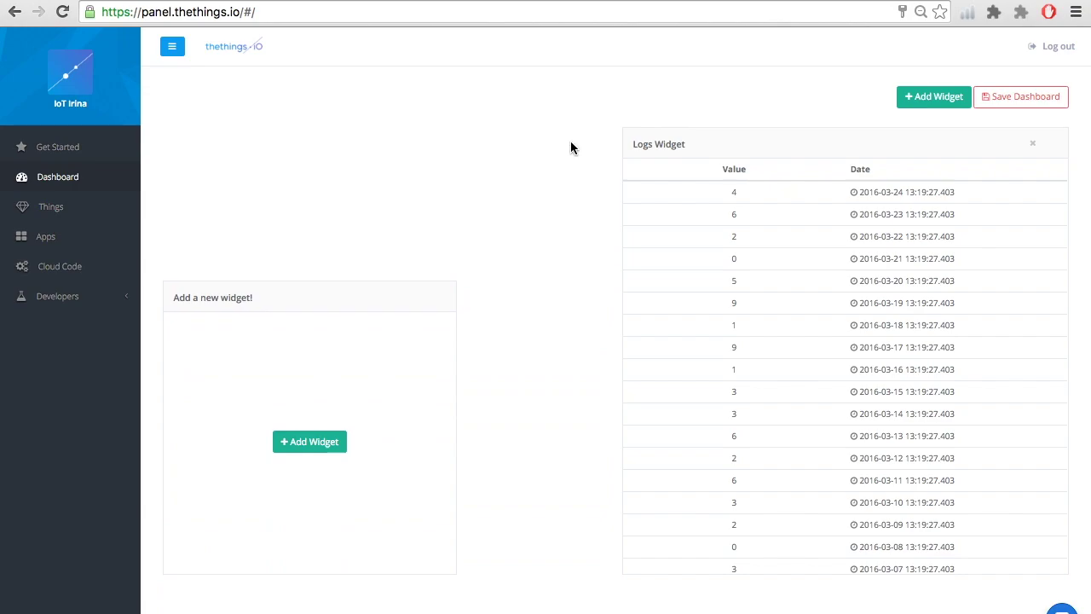
left_click(571, 146)
left_click(1032, 144)
left_click(1013, 99)
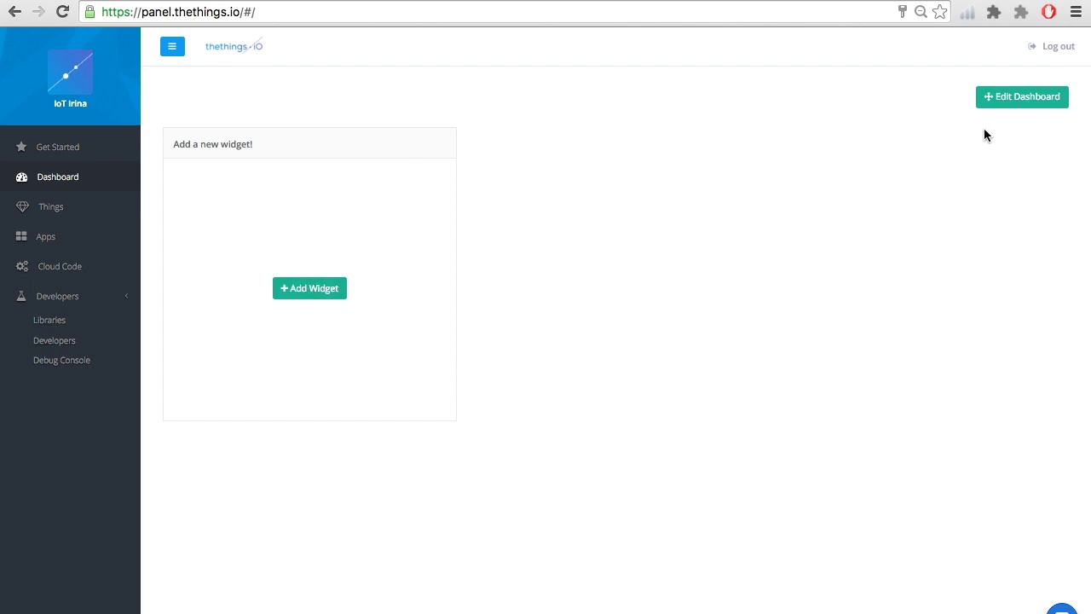
Shrink the "Add a new widget!" tile and move it to the dashboard's upper-right corner.
left_click(1026, 100)
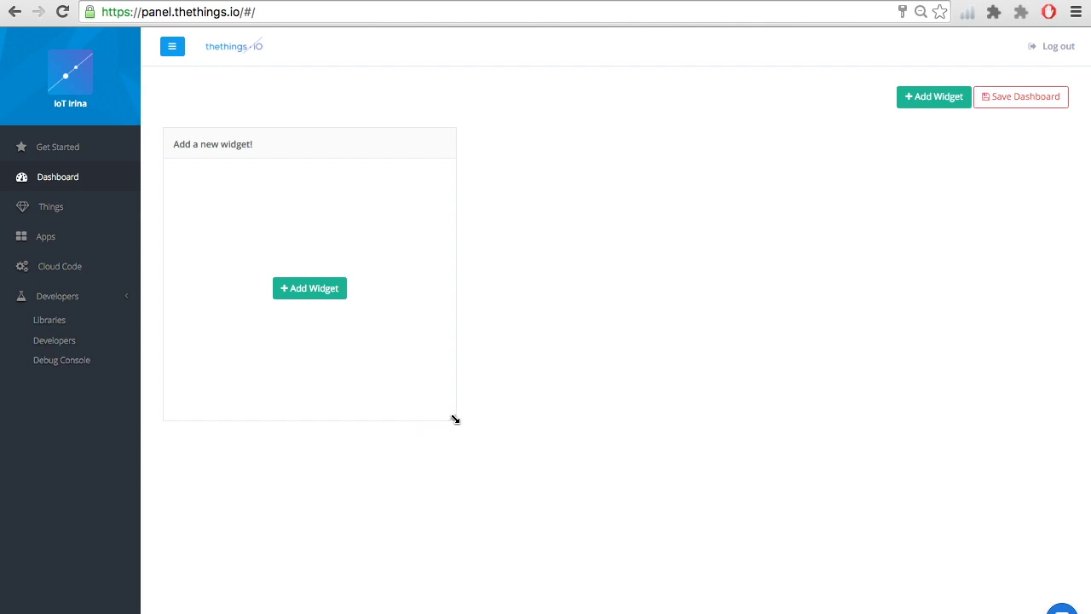
left_click_drag(456, 419, 280, 239)
left_click_drag(263, 142, 1008, 143)
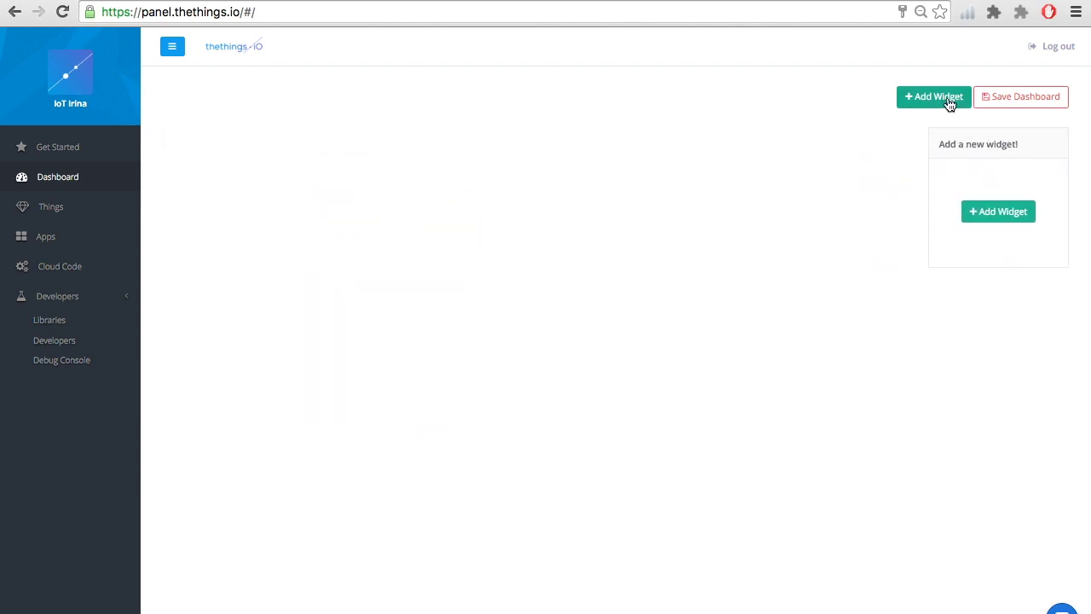
Start a new dashboard widget named Real Temperature with Thing Resource as its data source.
left_click(938, 96)
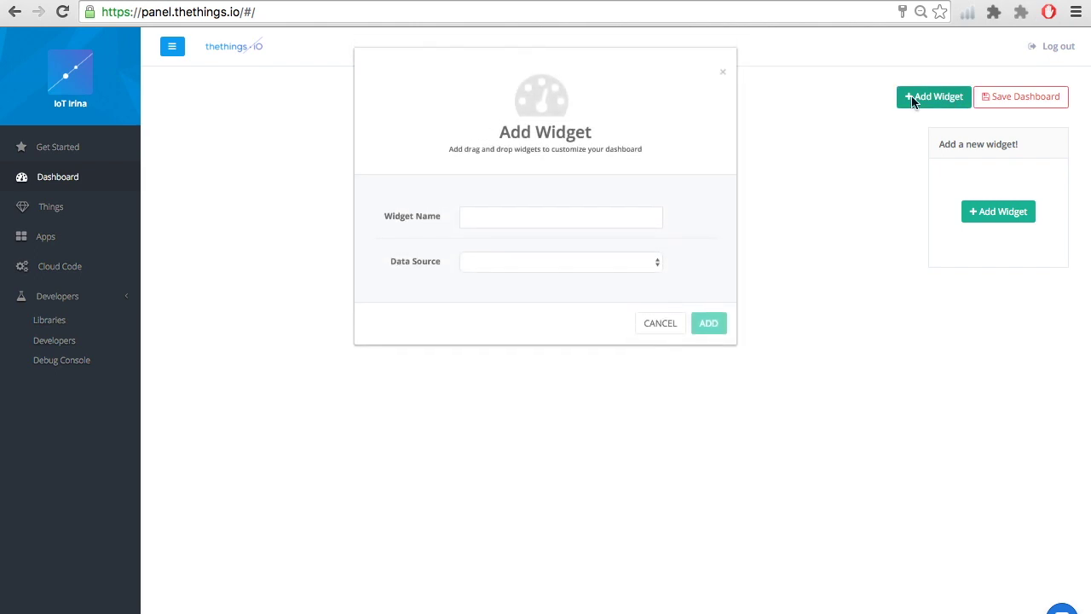
left_click(568, 221)
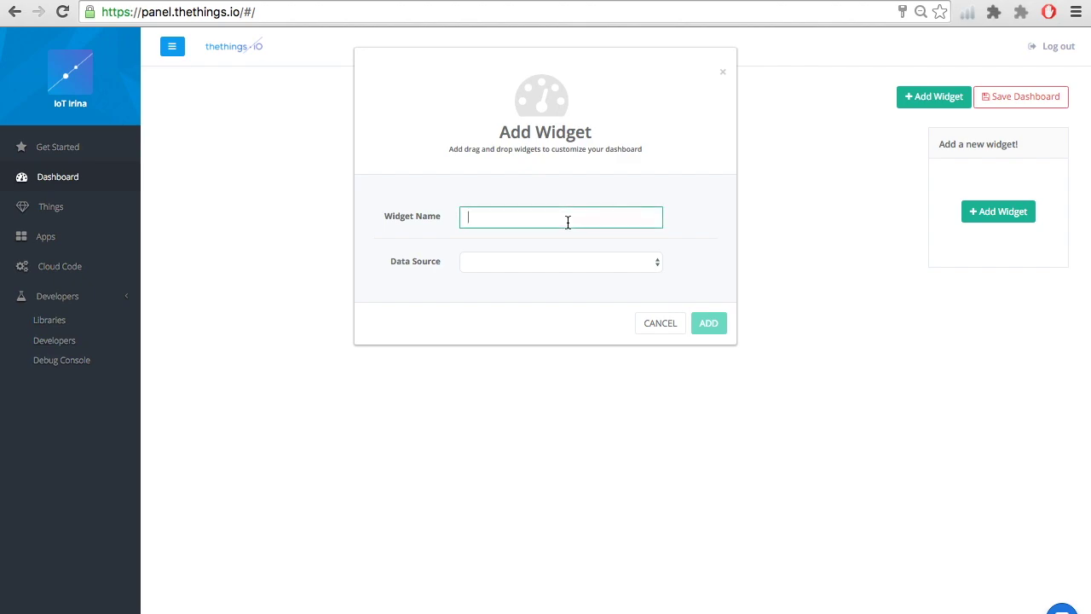
type("Real Temperature")
left_click(528, 266)
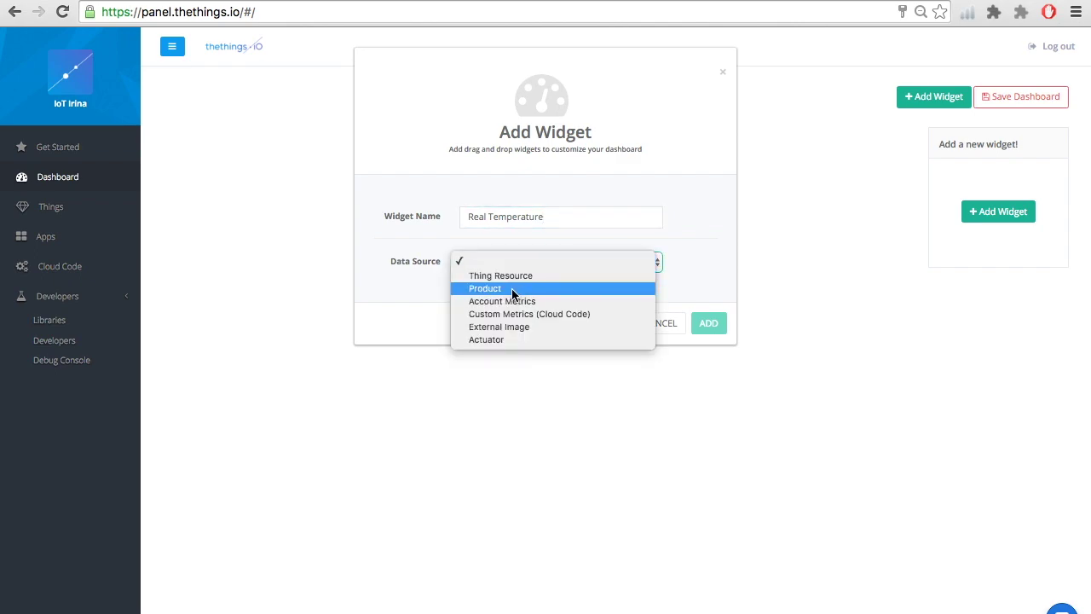
left_click(514, 277)
Link the widget to the Thermostat product, the thing My thermostat and the room-temperature resource.
left_click(505, 308)
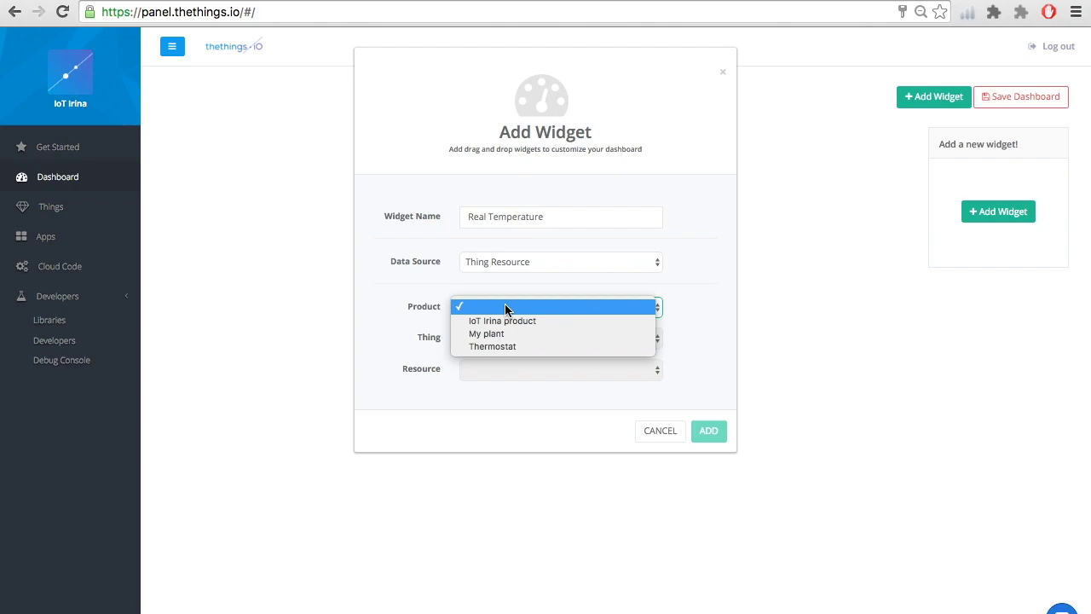
left_click(492, 345)
left_click(492, 345)
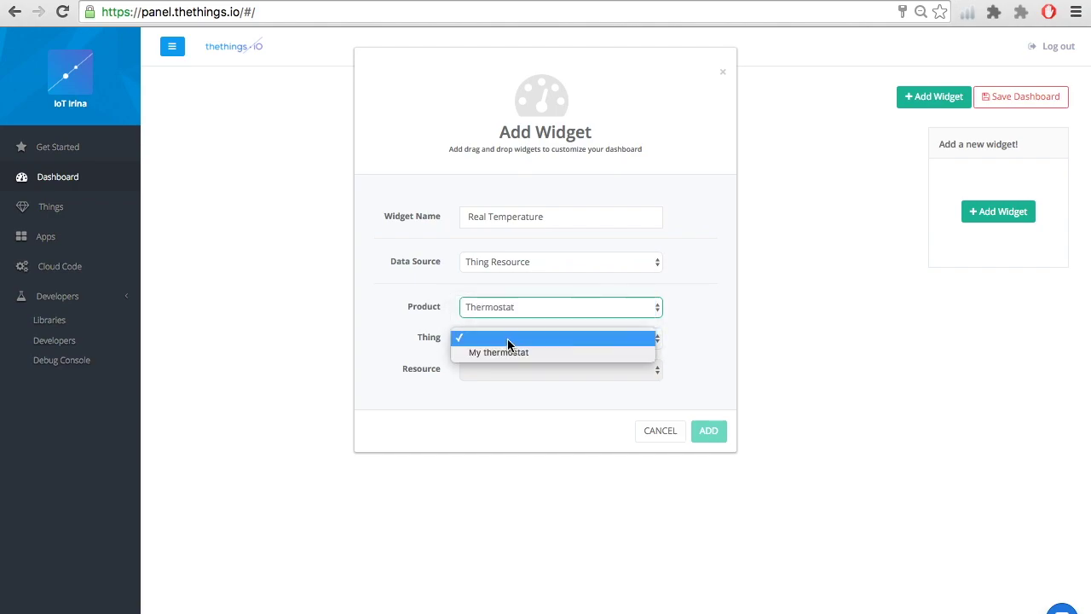
left_click(504, 354)
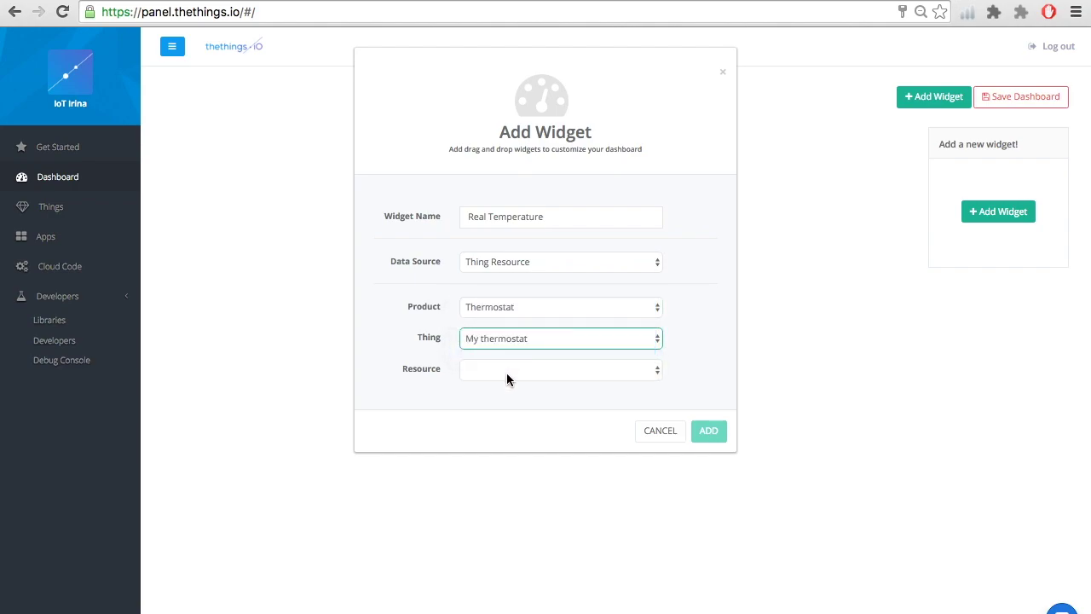
left_click(507, 375)
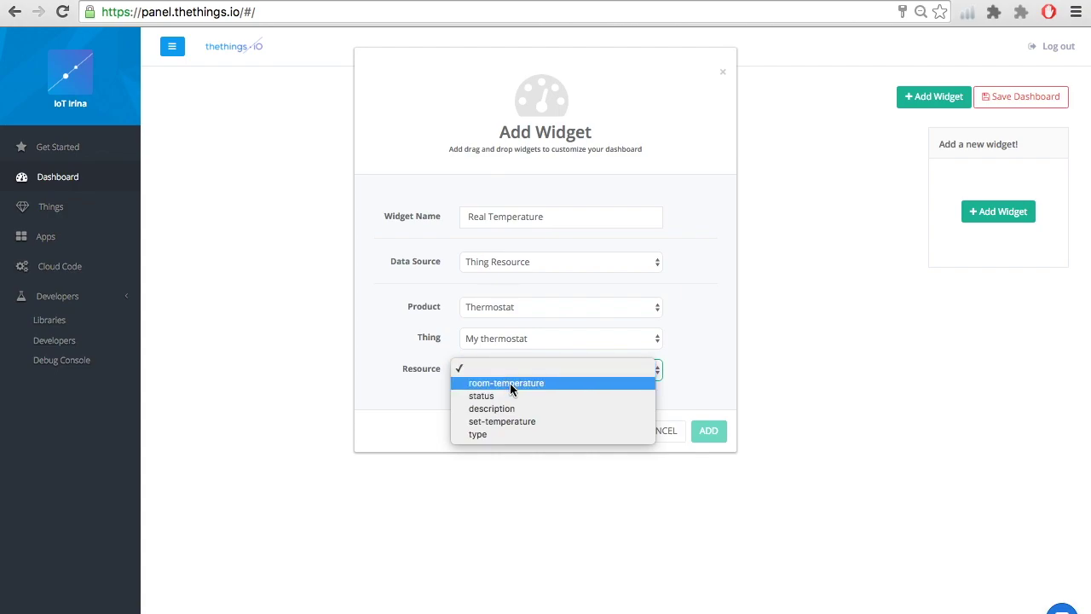
left_click(510, 383)
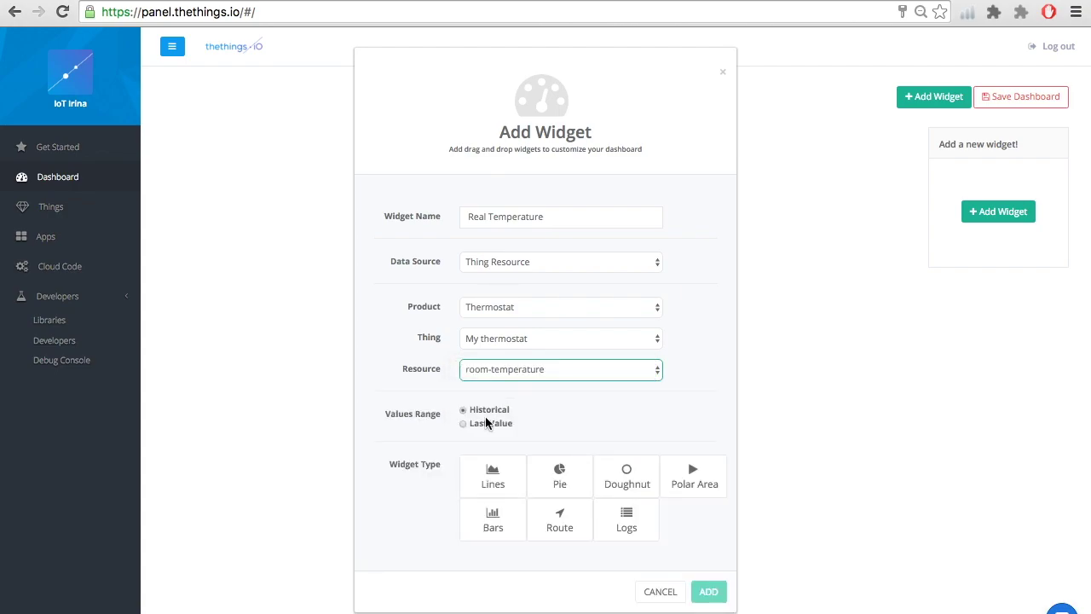
Configure the widget as a realtime Gauge showing the last value and add it to the dashboard.
left_click(485, 420)
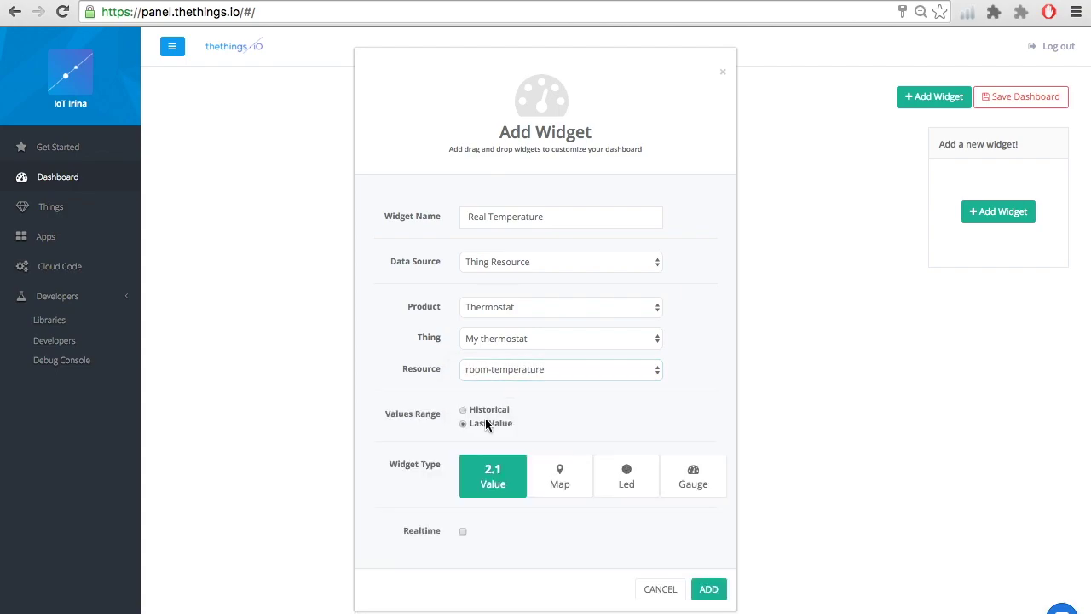
left_click(690, 479)
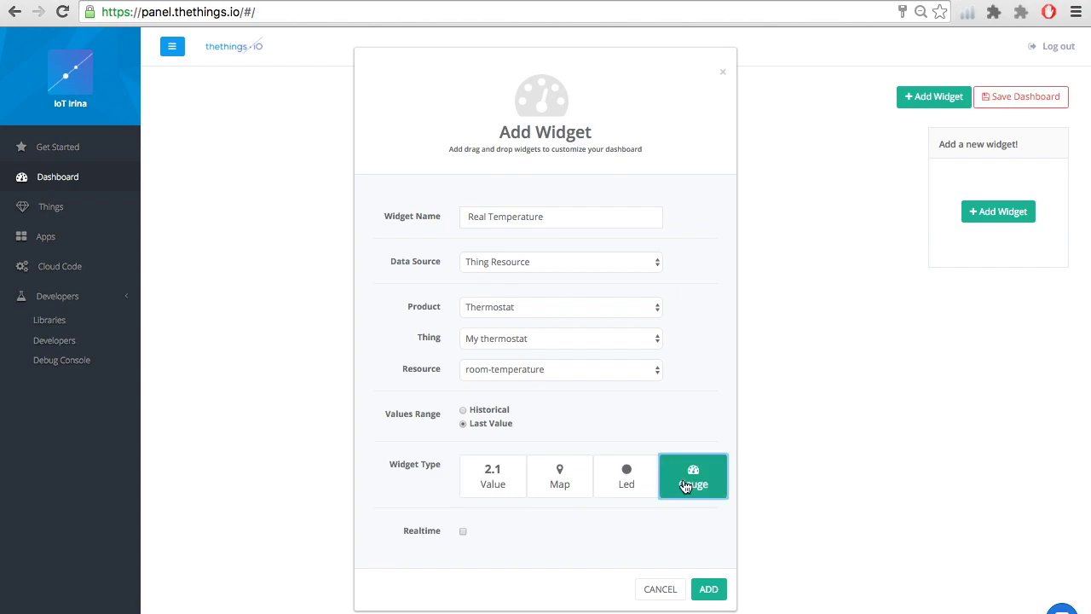
left_click(462, 531)
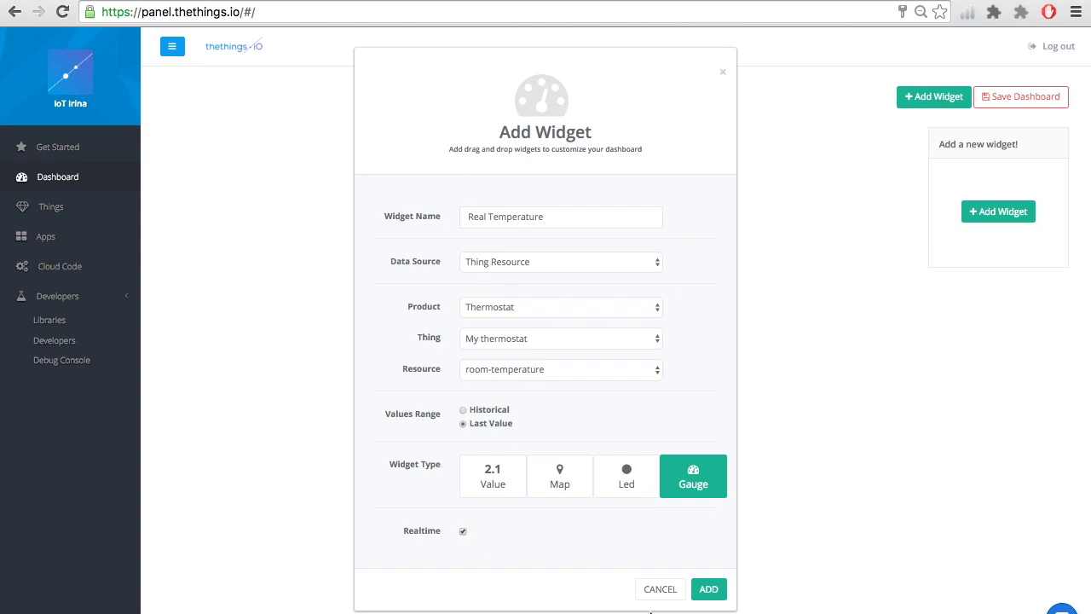
left_click(709, 589)
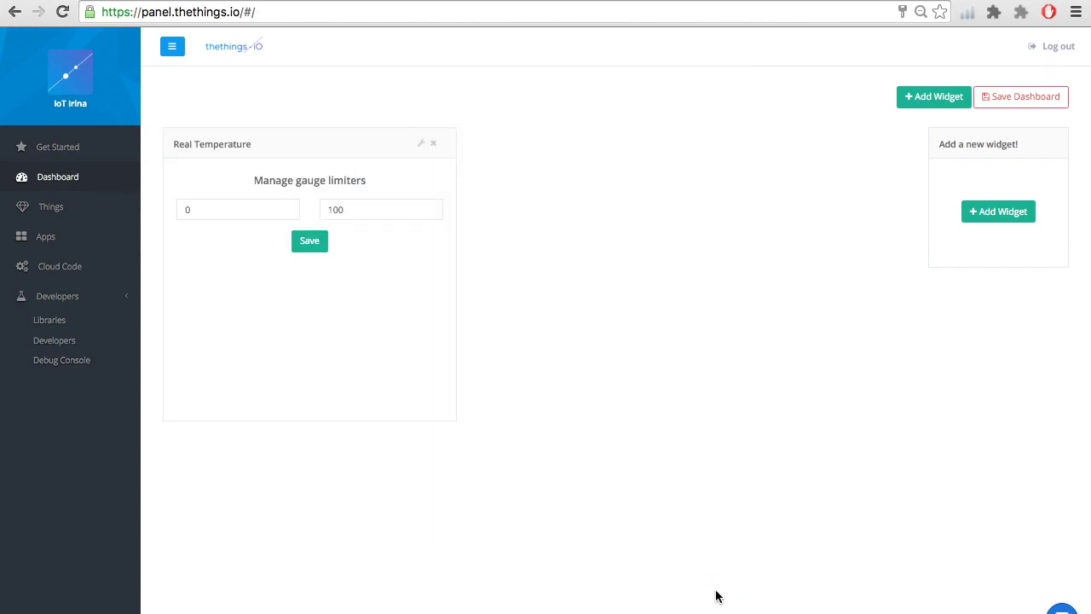
Set the Real Temperature gauge's upper limit to 30 and save the limiters.
left_click(286, 212)
left_click(287, 207)
left_click(286, 207)
left_click(286, 214)
left_click(286, 214)
double_click(364, 209)
type("30")
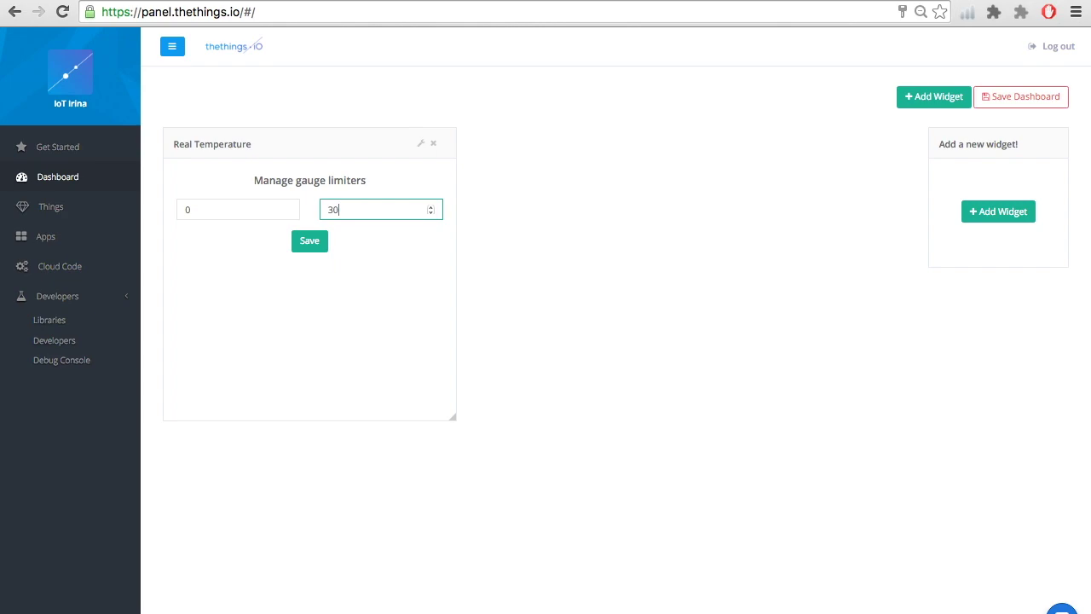
left_click(307, 245)
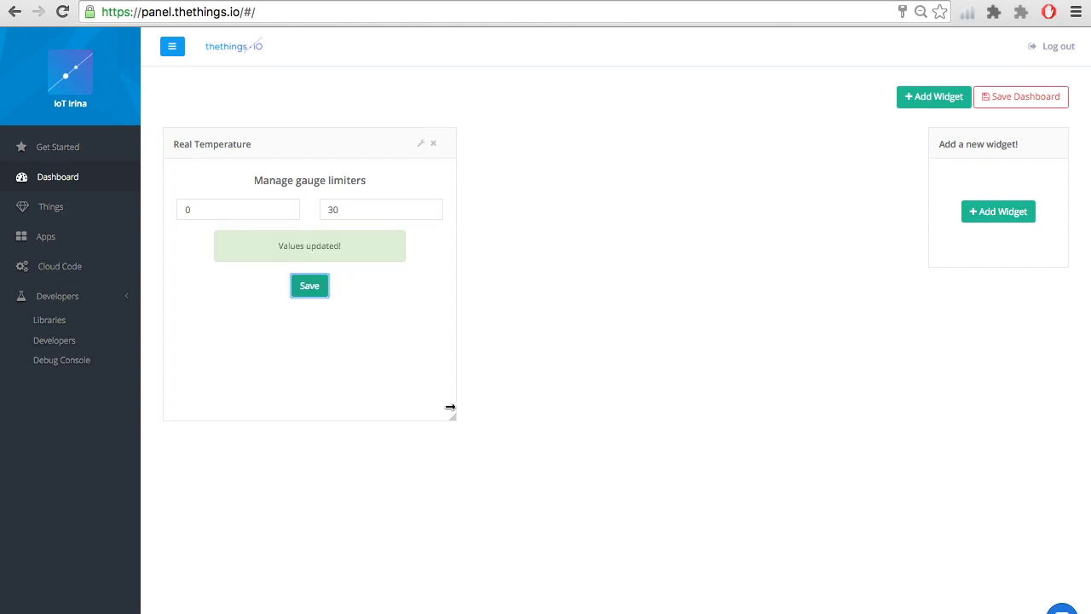
Shrink the Real Temperature widget to the size of the "Add a new widget!" tile and save the dashboard.
left_click_drag(453, 418, 301, 243)
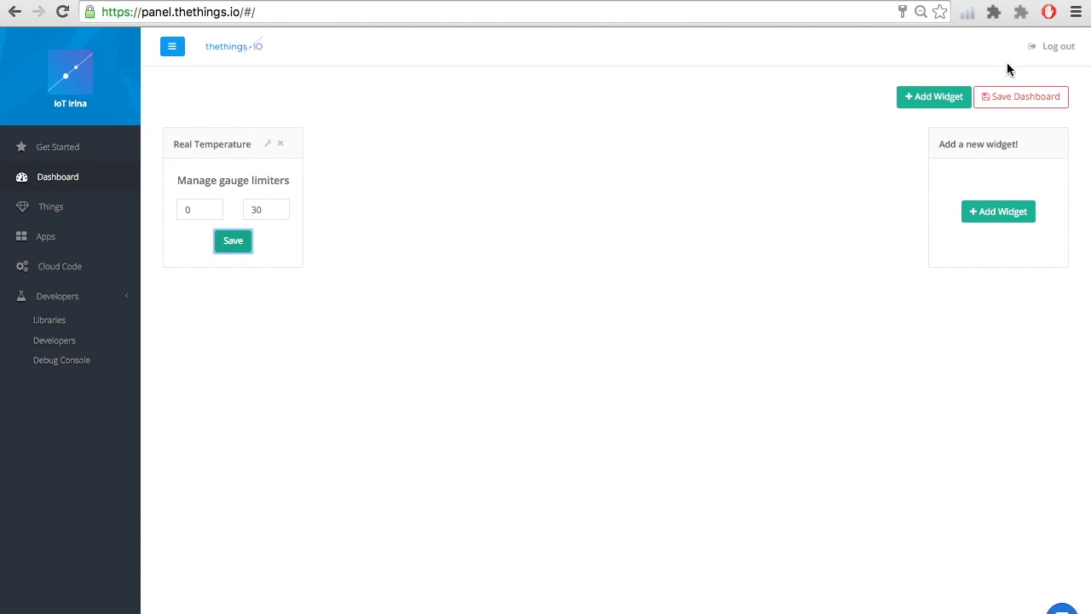
left_click(1000, 104)
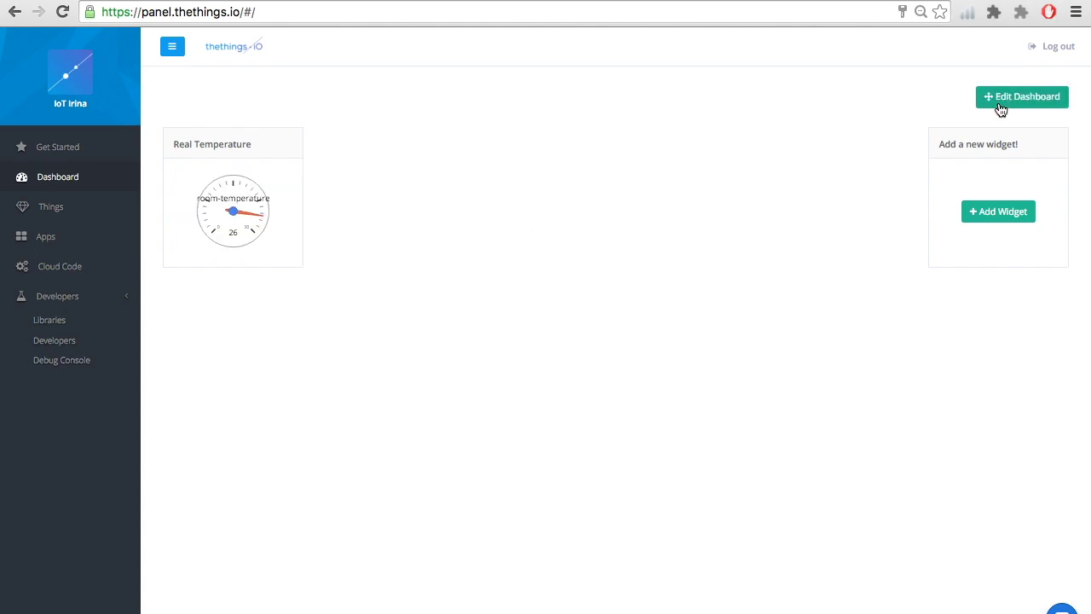
Start a new dashboard widget named Room Temperature with Thing Resource as its data source.
left_click(1001, 109)
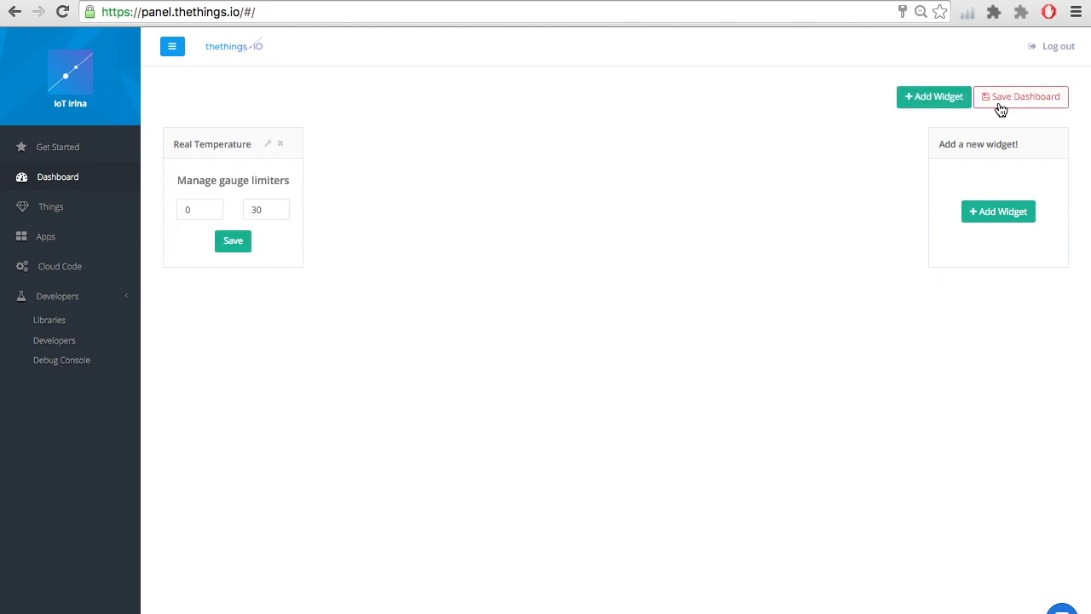
left_click(955, 103)
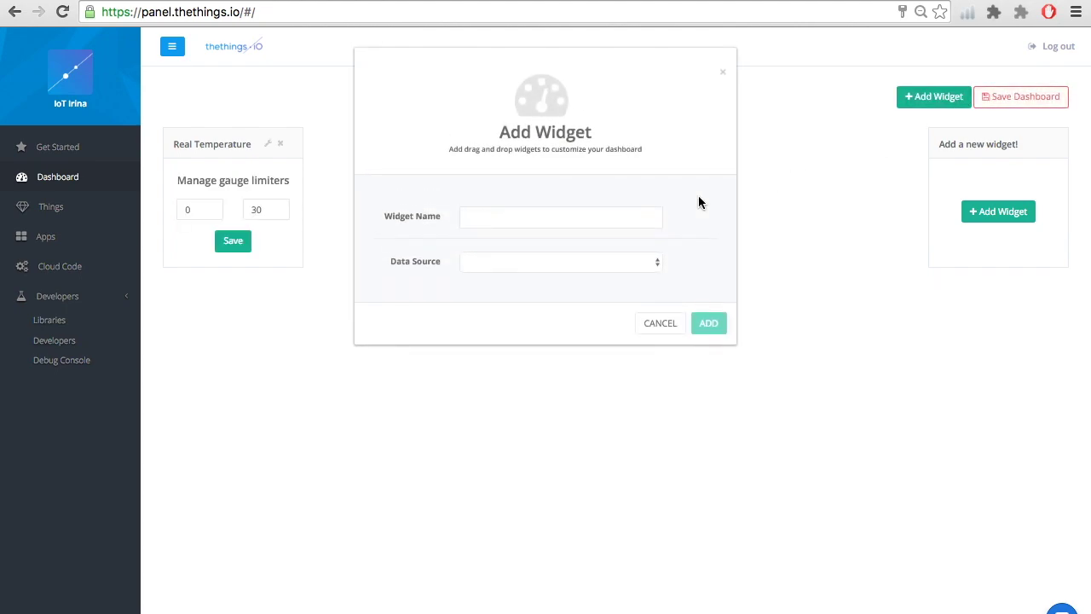
left_click(531, 218)
type("Room")
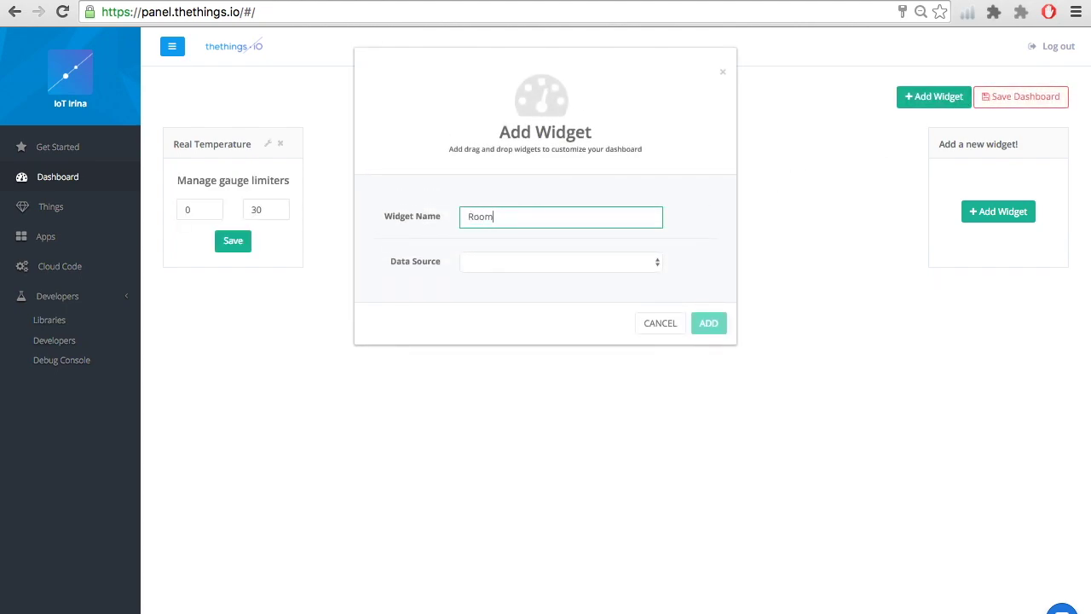
type(" Temperature")
left_click(554, 267)
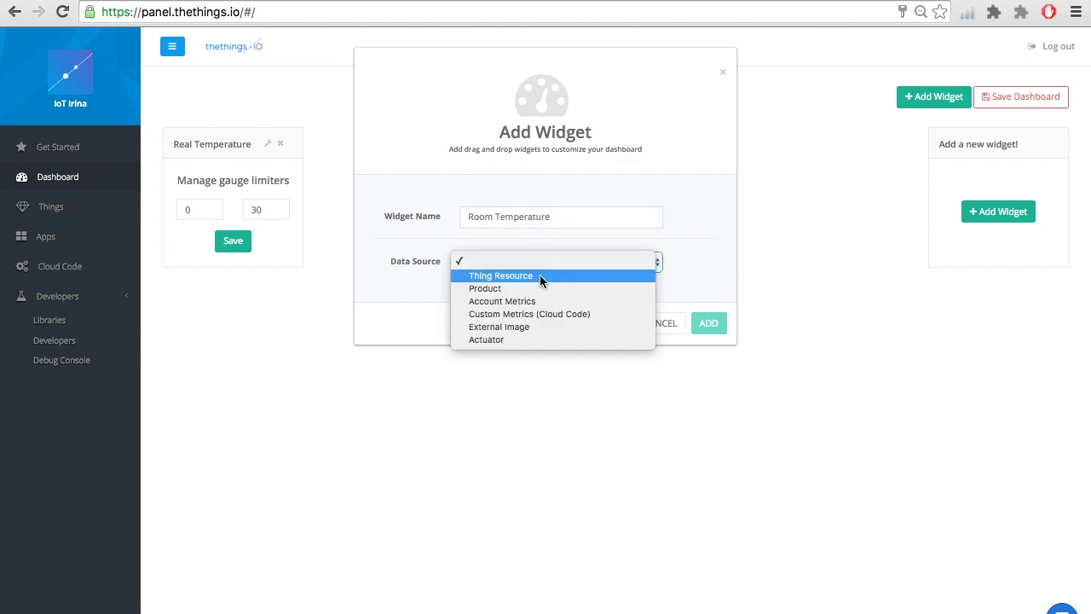
left_click(539, 277)
Link the Room Temperature widget to the Thermostat product, the thing My thermostat and the room-temperature resource.
left_click(529, 307)
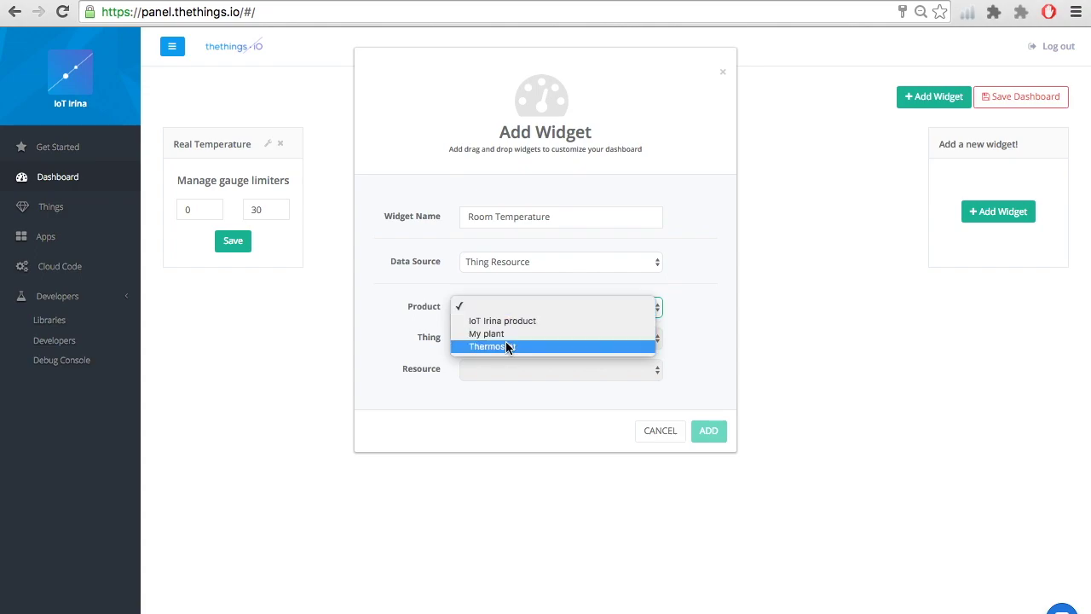
left_click(505, 346)
left_click(521, 339)
left_click(514, 353)
left_click(521, 370)
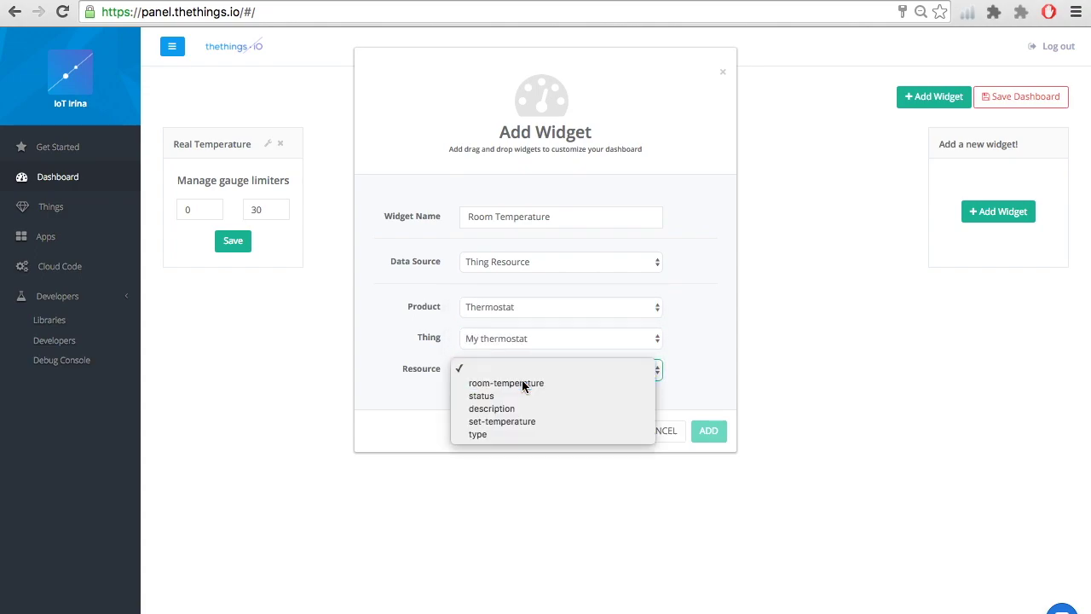
left_click(521, 382)
Configure the widget as a realtime Lines chart of the historical values and add it to the dashboard.
left_click(488, 475)
left_click(492, 484)
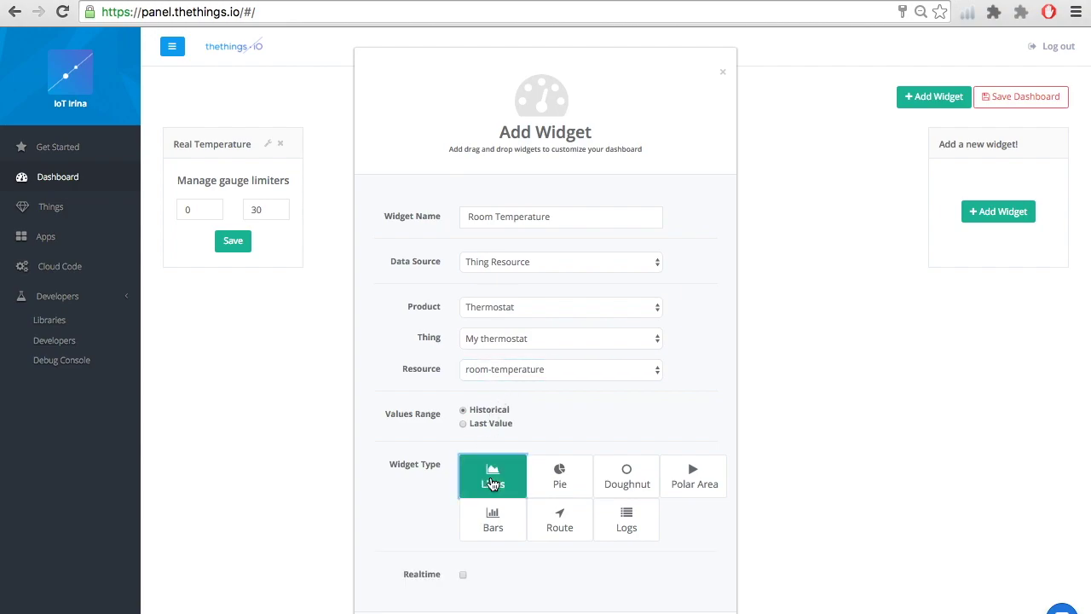
scroll(493, 484, "down", 1)
left_click(463, 551)
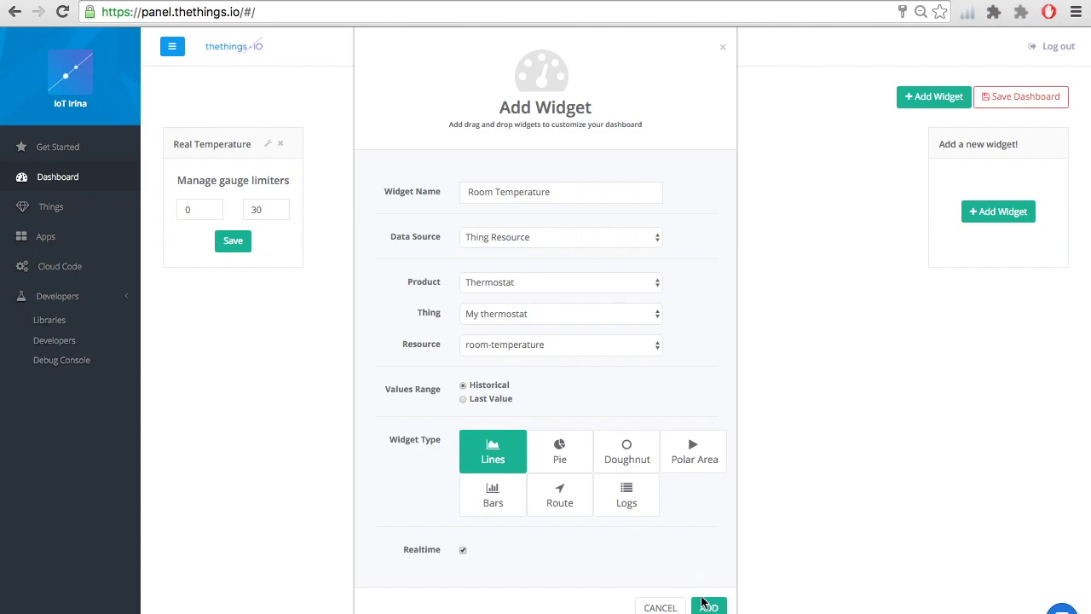
left_click(707, 607)
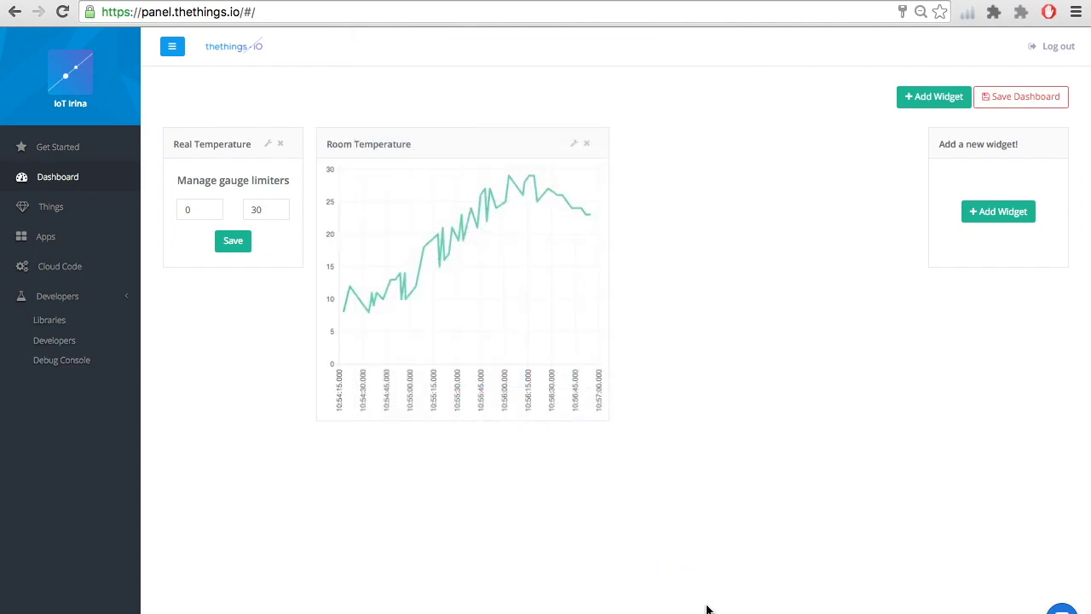
Widen the Room Temperature chart and move it directly beside the "Add a new widget!" tile.
left_click_drag(606, 423, 738, 401)
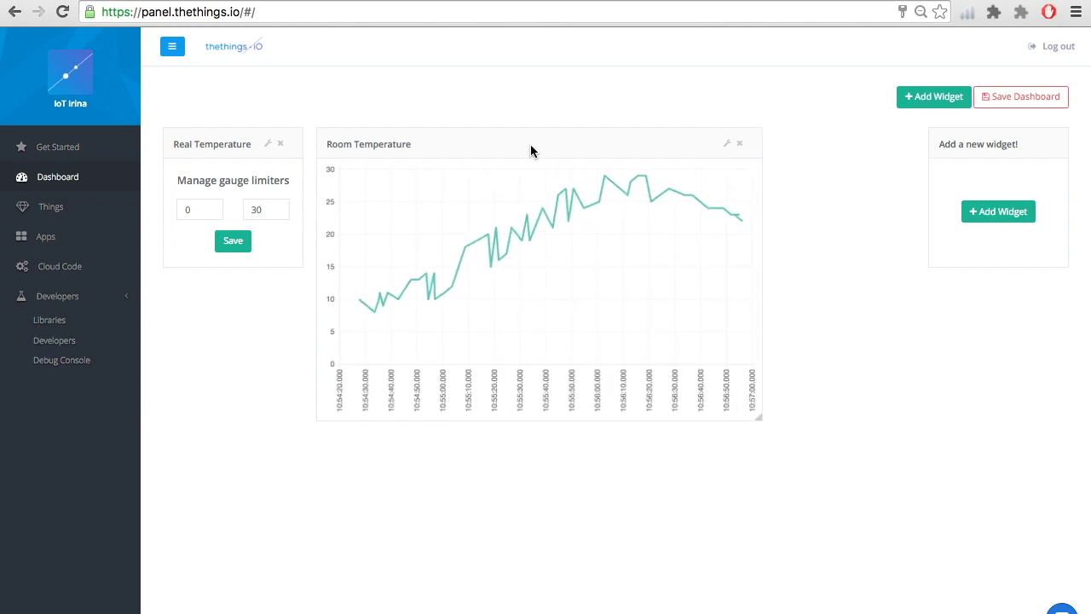
left_click_drag(531, 146, 682, 146)
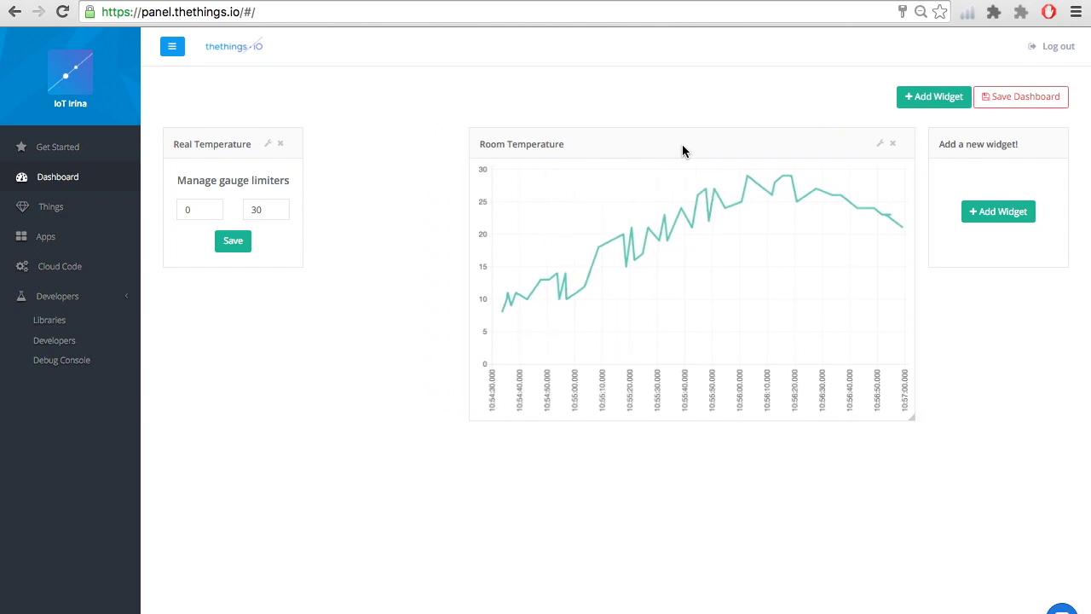
Start another widget named Desired Temperature with Thing Resource as its data source.
left_click(920, 103)
left_click(588, 215)
type("Desired Temperature")
left_click(560, 263)
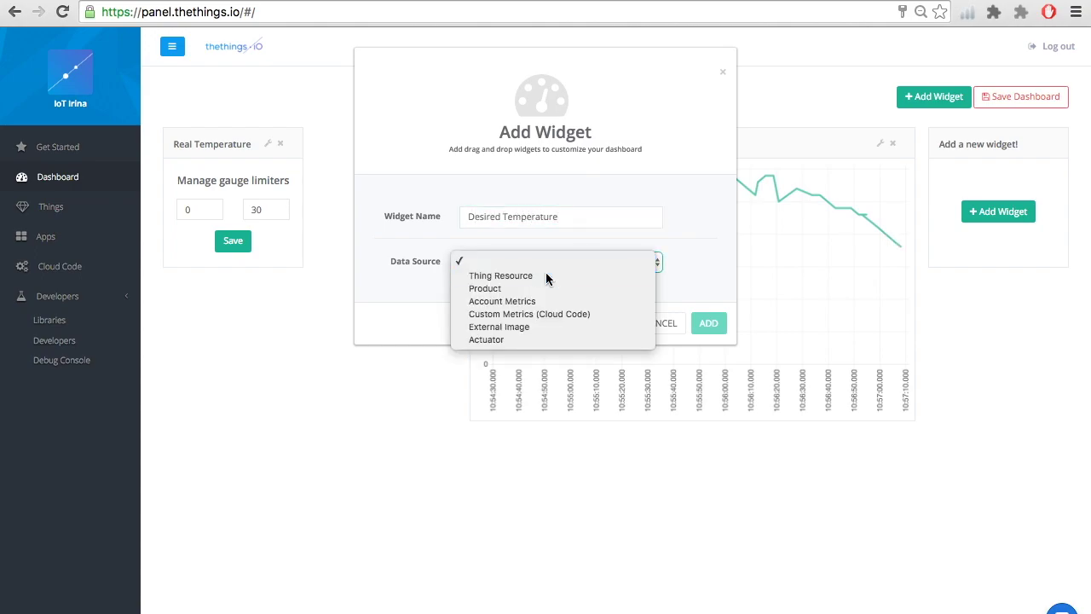
left_click(546, 273)
Link the Desired Temperature widget to the Thermostat product, the thing My thermostat and the set-temperature resource.
left_click(526, 312)
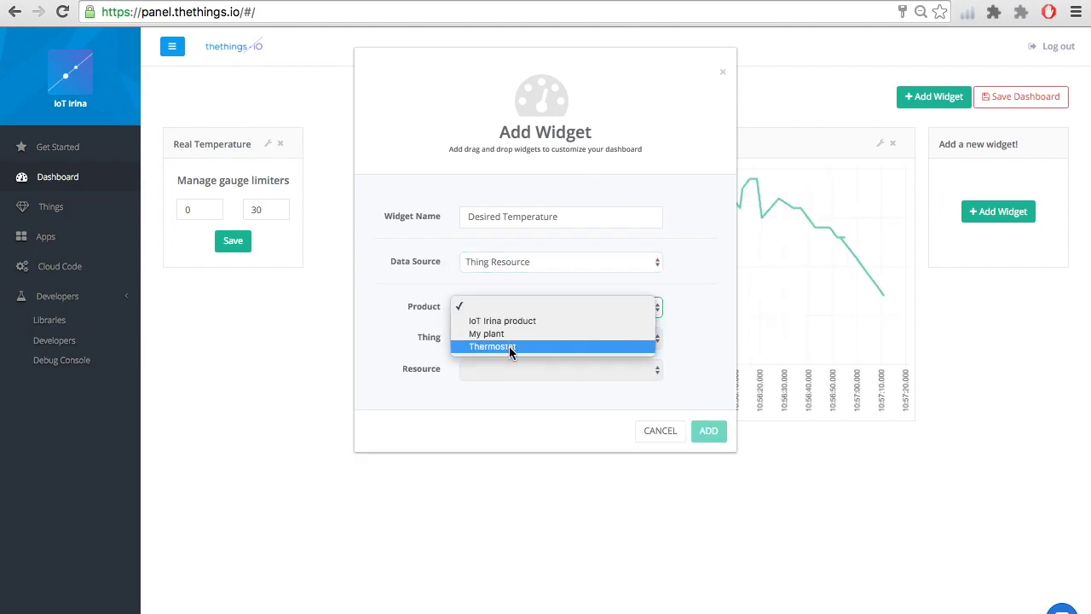
left_click(509, 346)
left_click(526, 339)
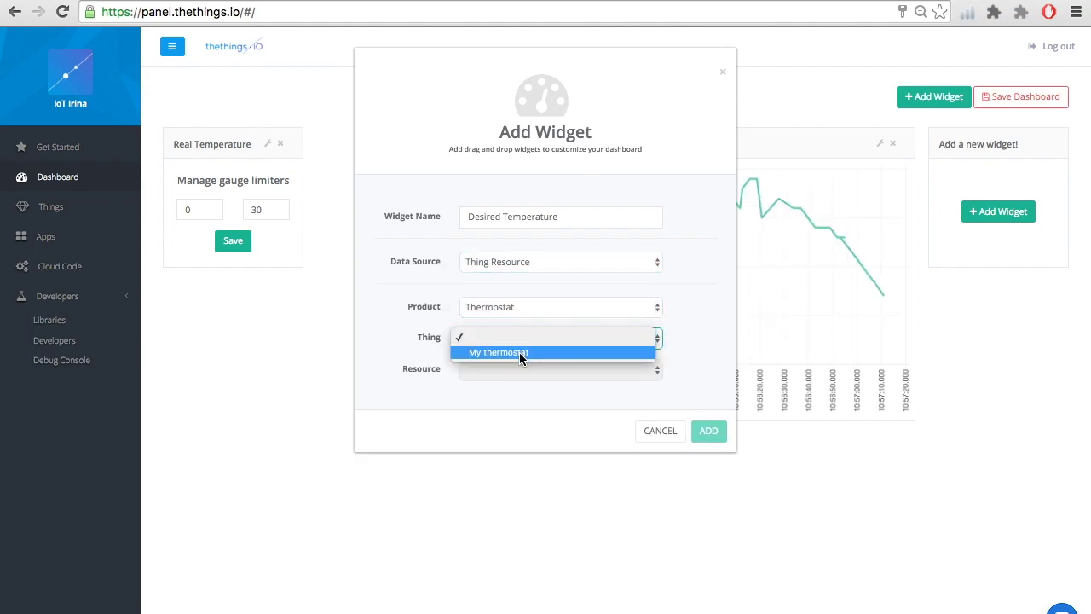
left_click(519, 352)
left_click(539, 373)
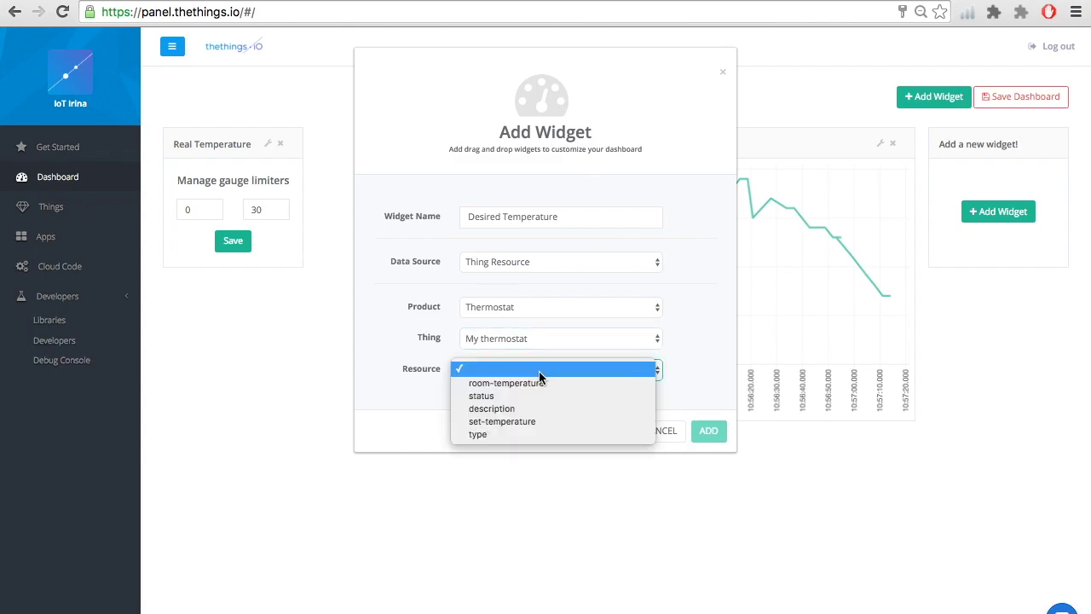
left_click(519, 419)
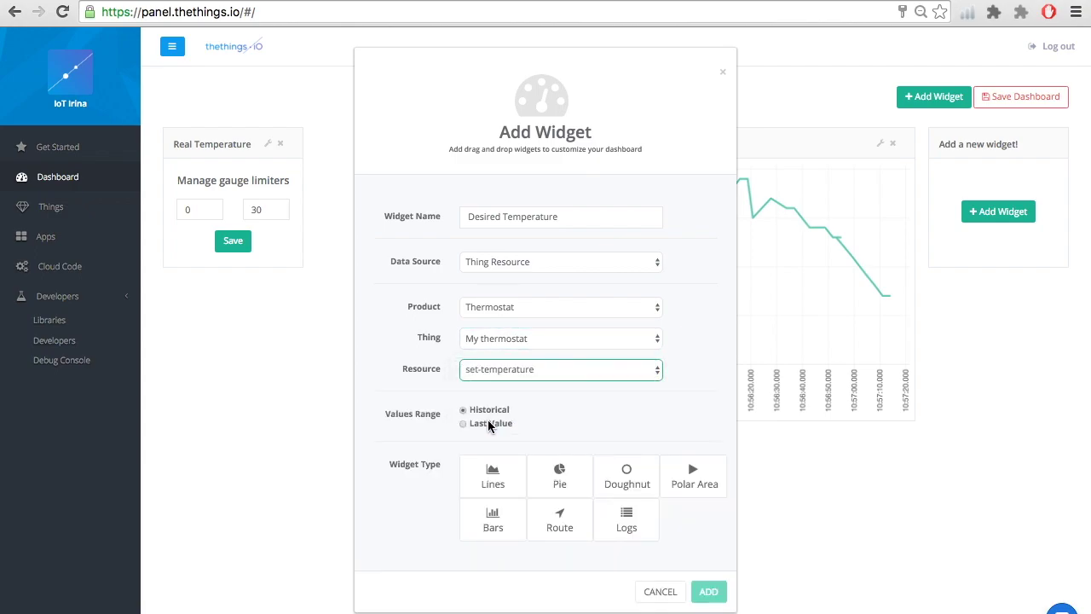
Configure the widget as a realtime Value display of the last value and add it to the dashboard.
left_click(488, 421)
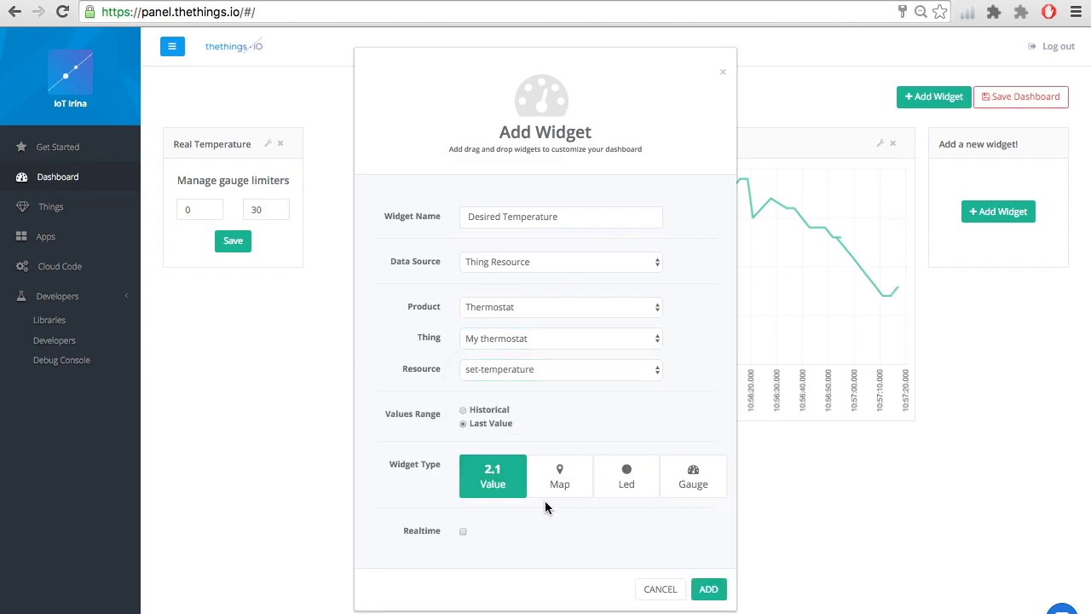
left_click(462, 532)
left_click(708, 589)
Fit the Desired Temperature widget into the gap between the Real Temperature and Room Temperature widgets and save the dashboard.
left_click_drag(453, 570, 285, 387)
left_click_drag(216, 304, 378, 167)
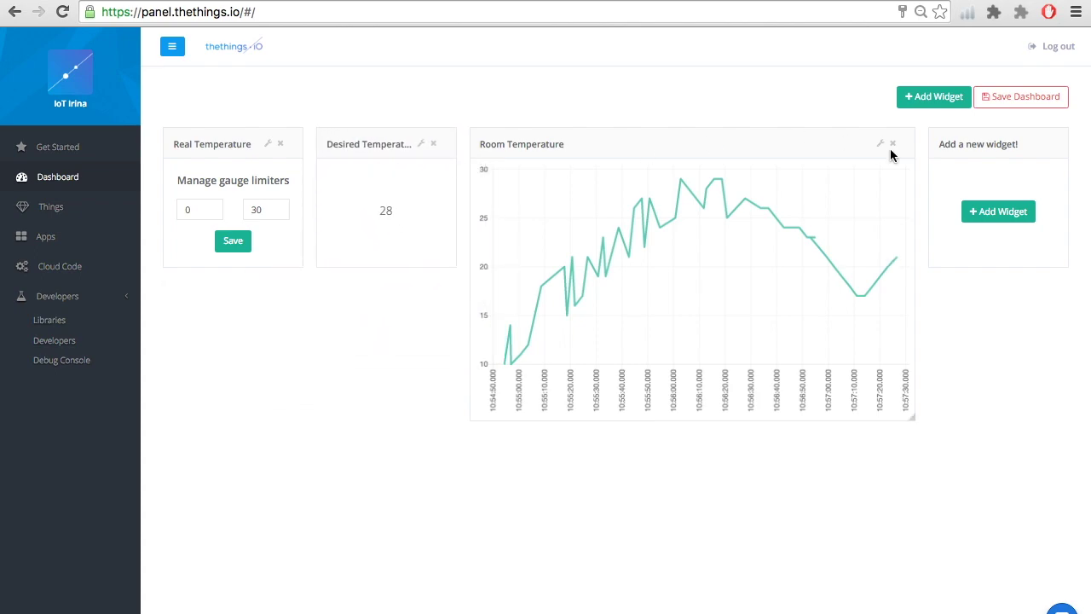
left_click(1021, 96)
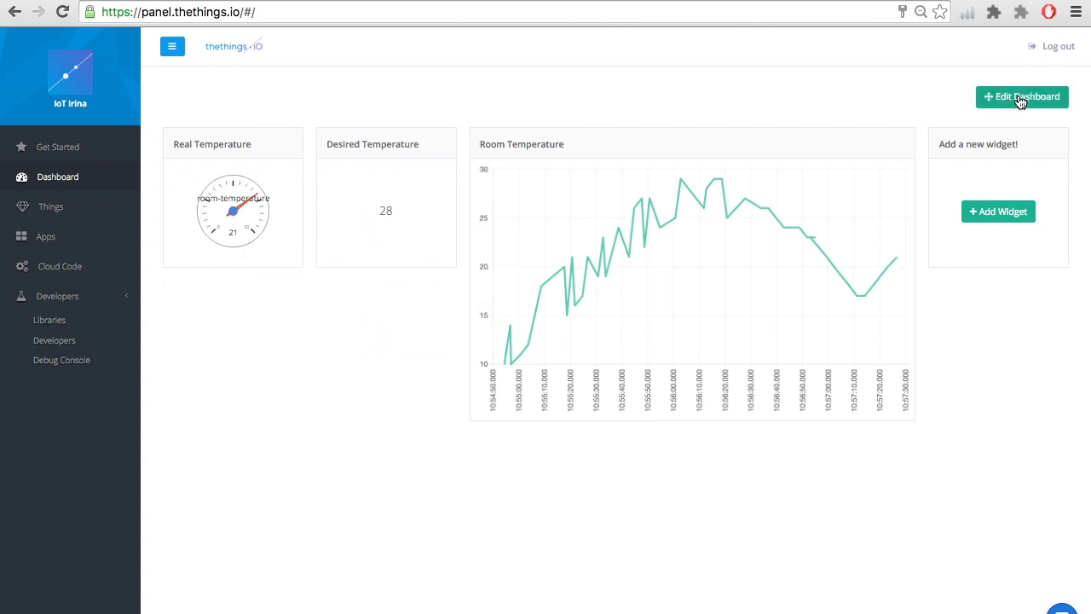